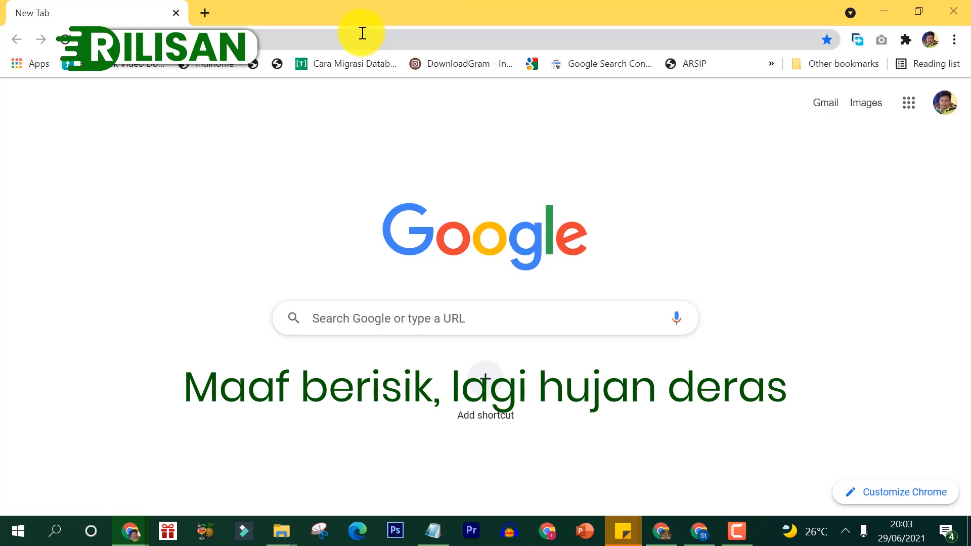
Step: Open domain.go.id from the address bar and bring its login box and captcha into view
left_click(363, 33)
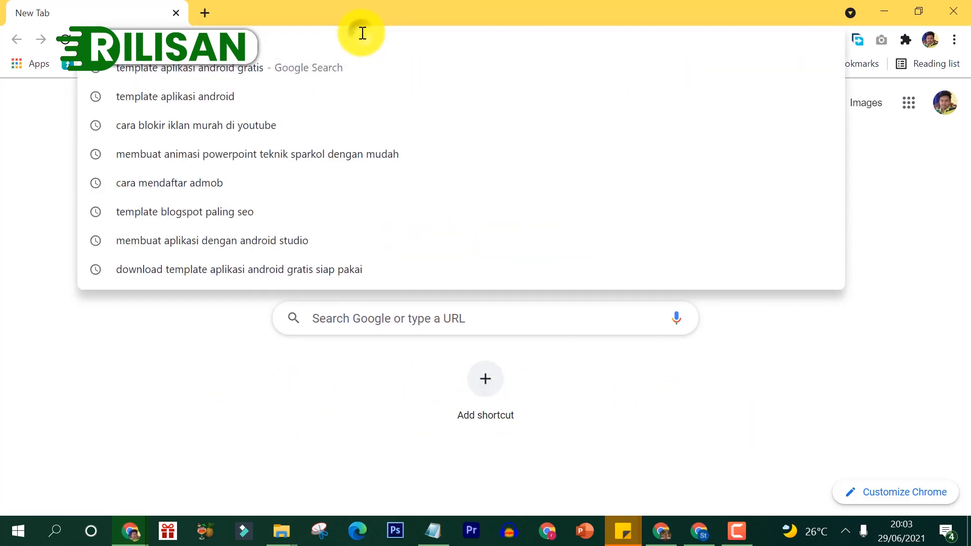
type("domain")
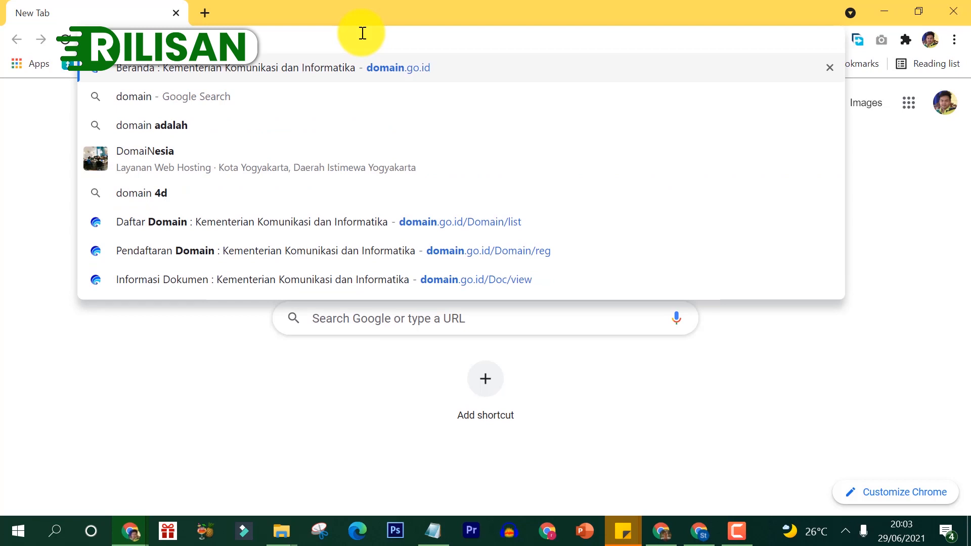
key("Return")
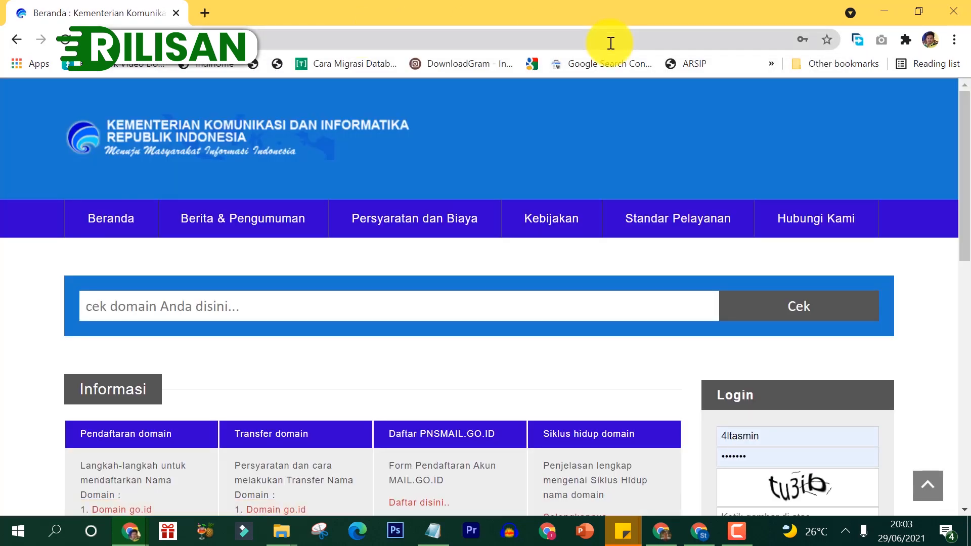
left_click_drag(965, 163, 967, 213)
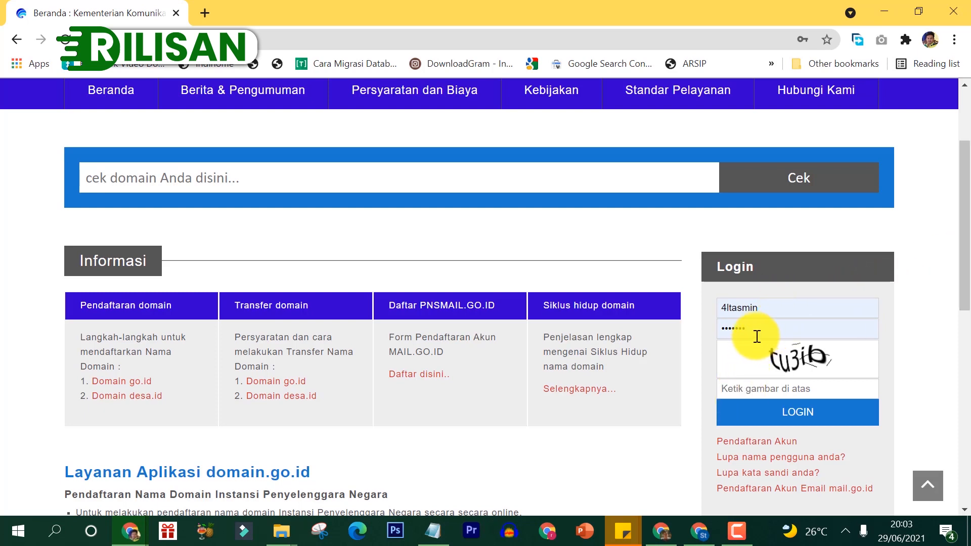
left_click(732, 390)
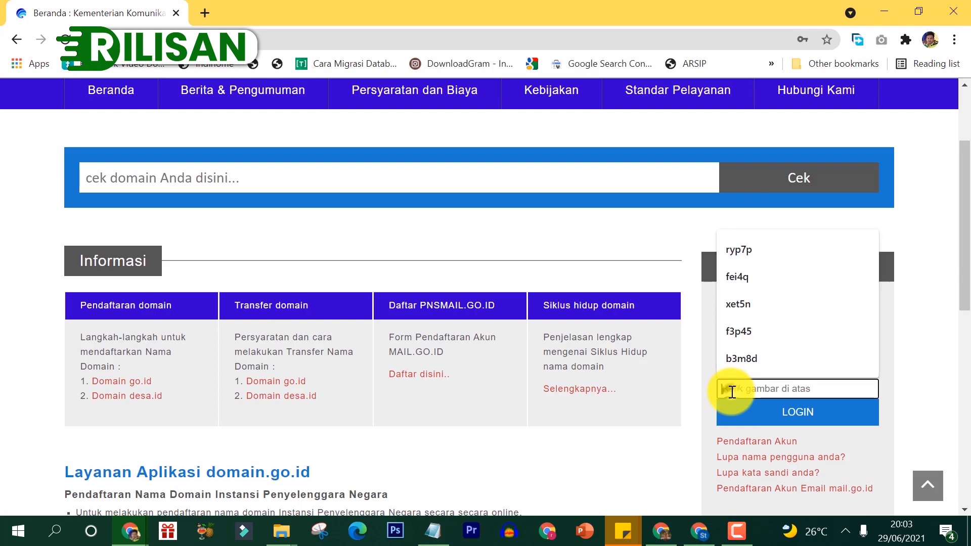
Step: Enter the captcha answer in 'Ketik gambar di atas' and log in to the portal
left_click(961, 383)
left_click(963, 258)
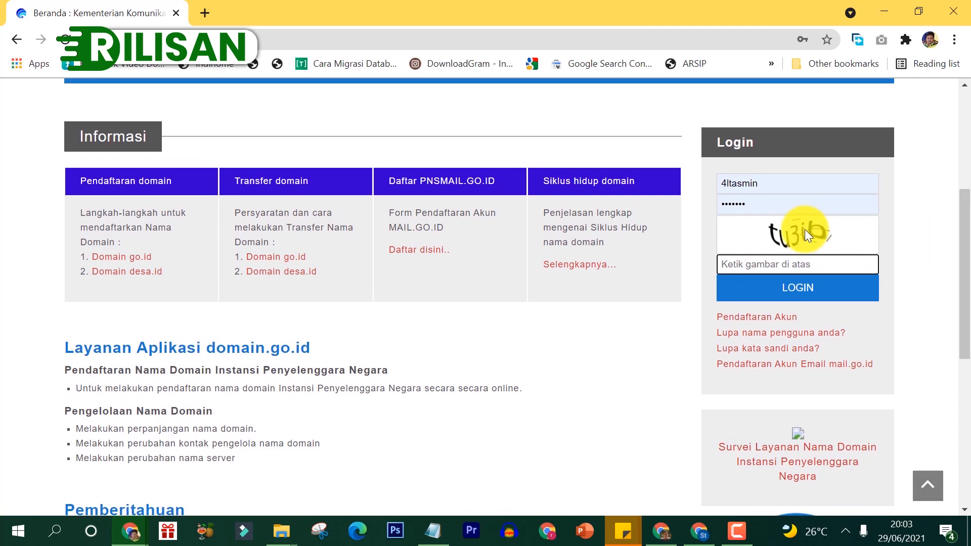
type("tu3ib")
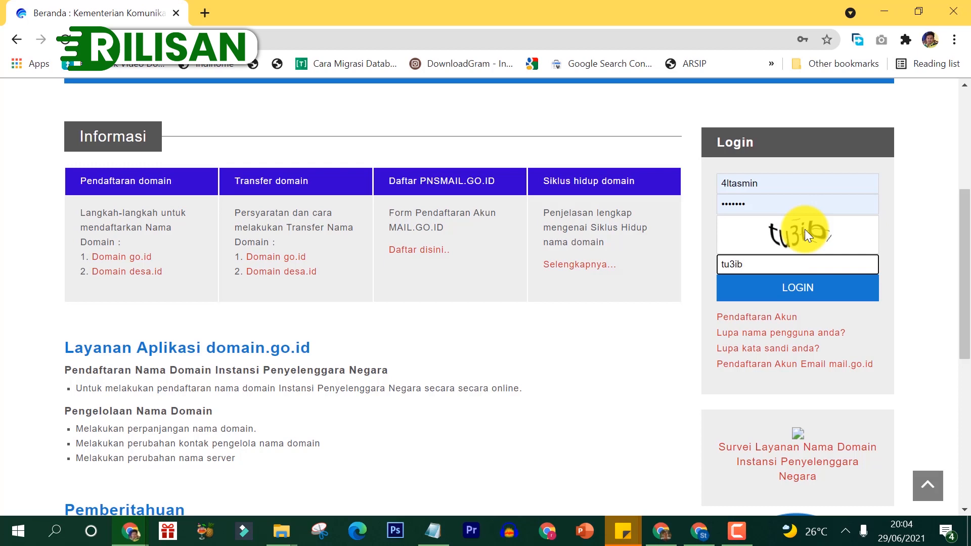
left_click(798, 289)
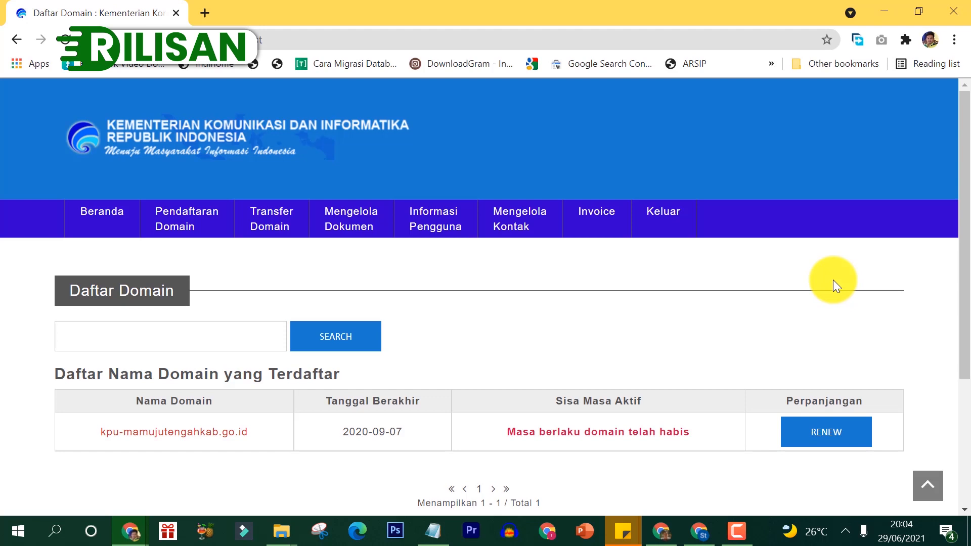
Step: On Pendaftaran Domain, enter 'dpkbp3a-mamujutengahkab' as the name without the .go.id ending
left_click(185, 227)
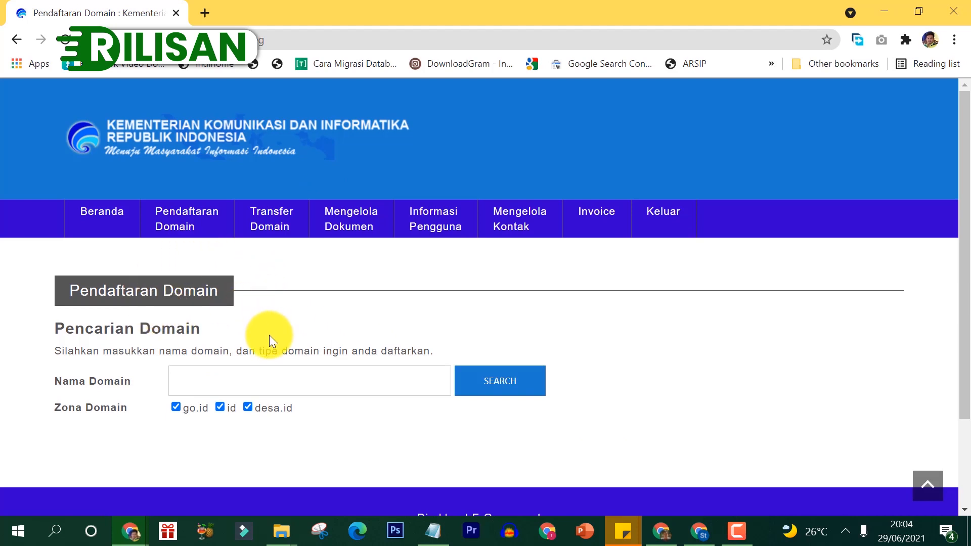
left_click(314, 370)
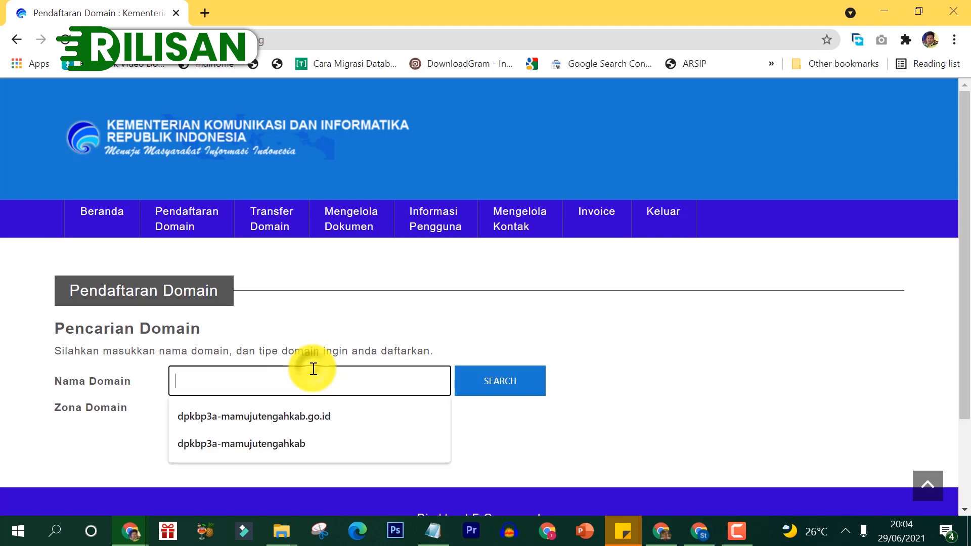
left_click(294, 414)
left_click_drag(353, 380, 315, 381)
key("BackSpace")
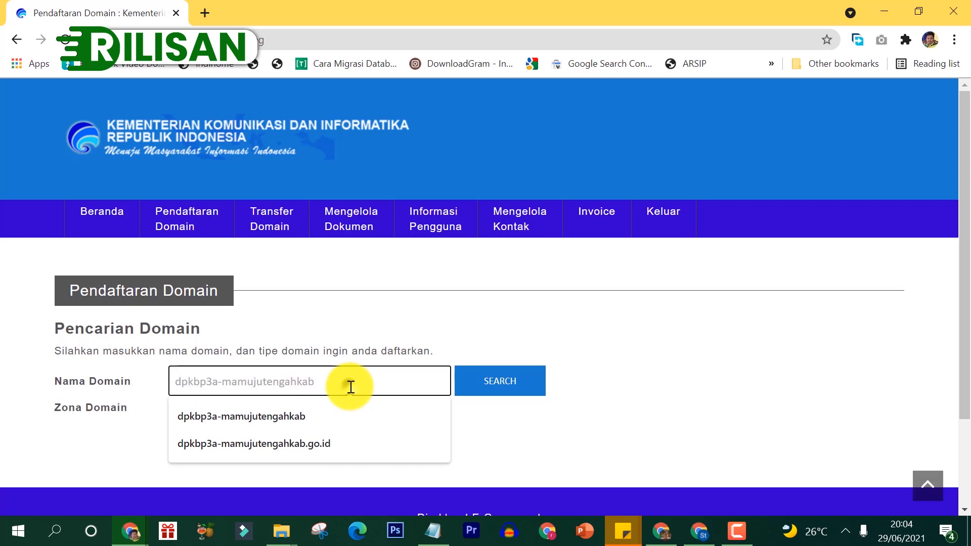
left_click(633, 374)
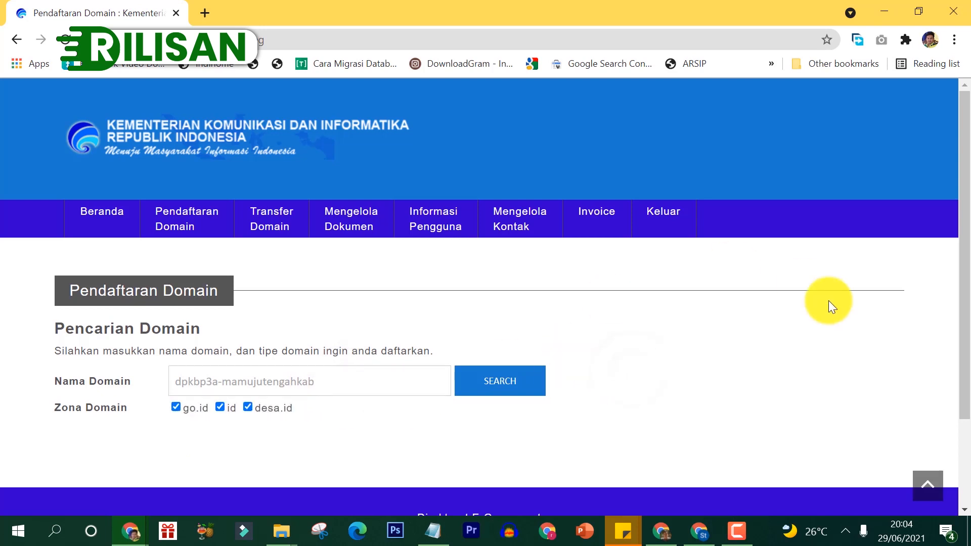
Step: Untick the id zone, search, and select the available dpkbp3a-mamujutengahkab.go.id to proceed
left_click_drag(963, 211, 967, 296)
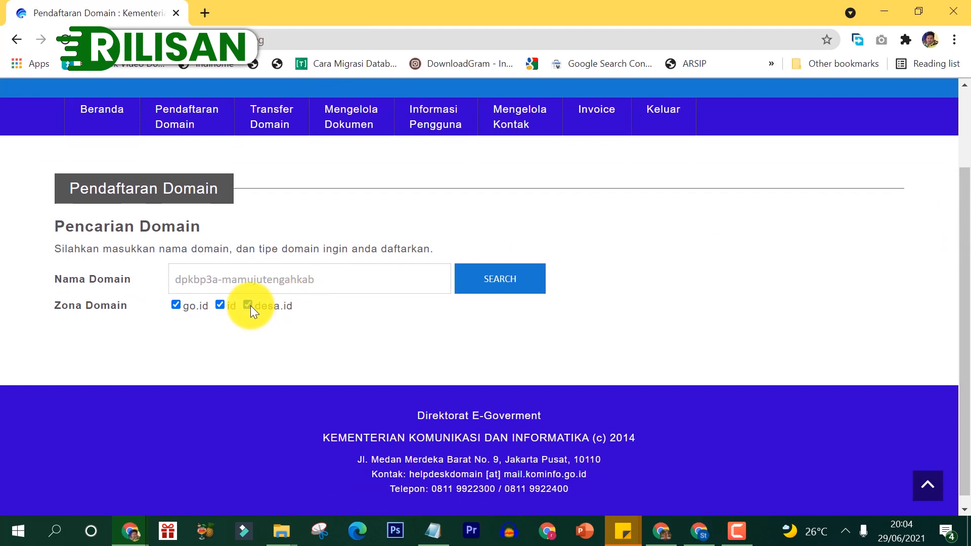
left_click(222, 306)
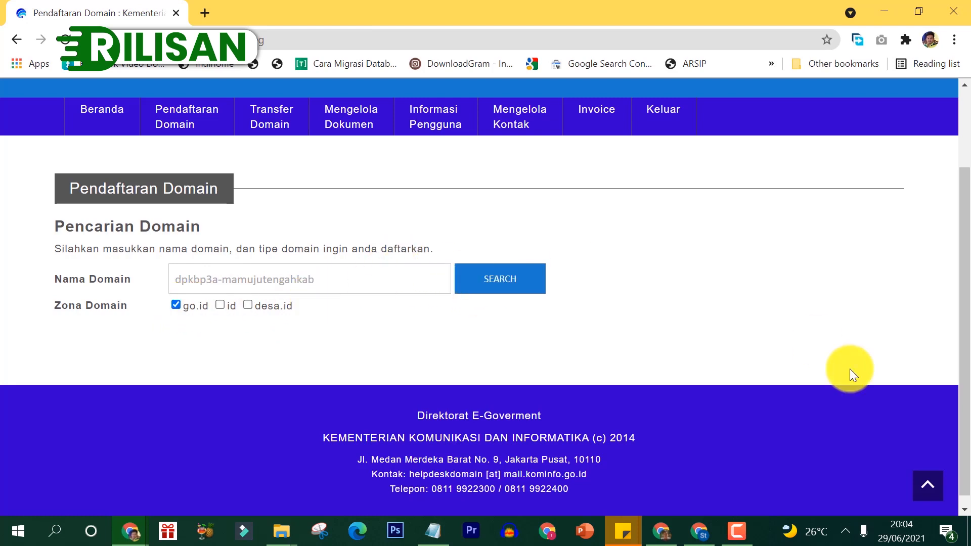
left_click_drag(964, 381, 966, 348)
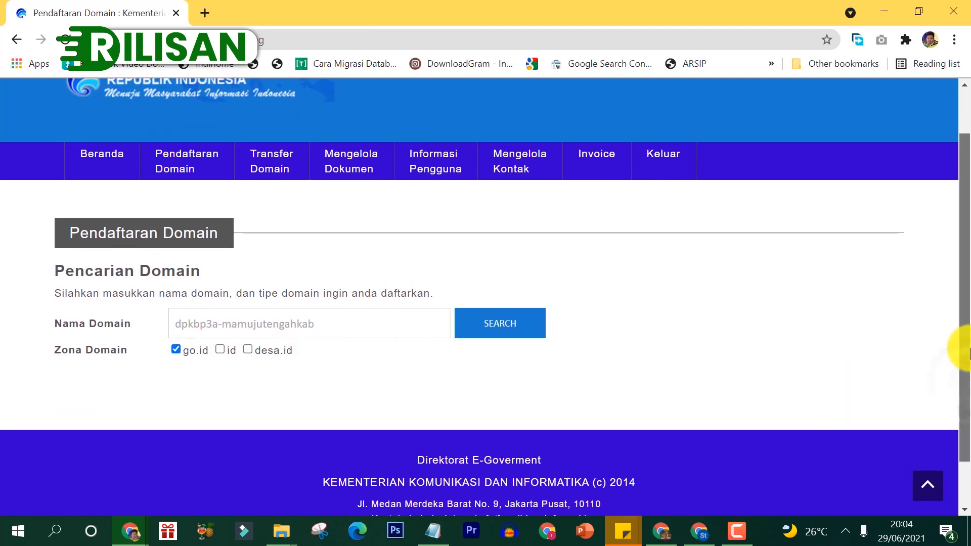
left_click(526, 327)
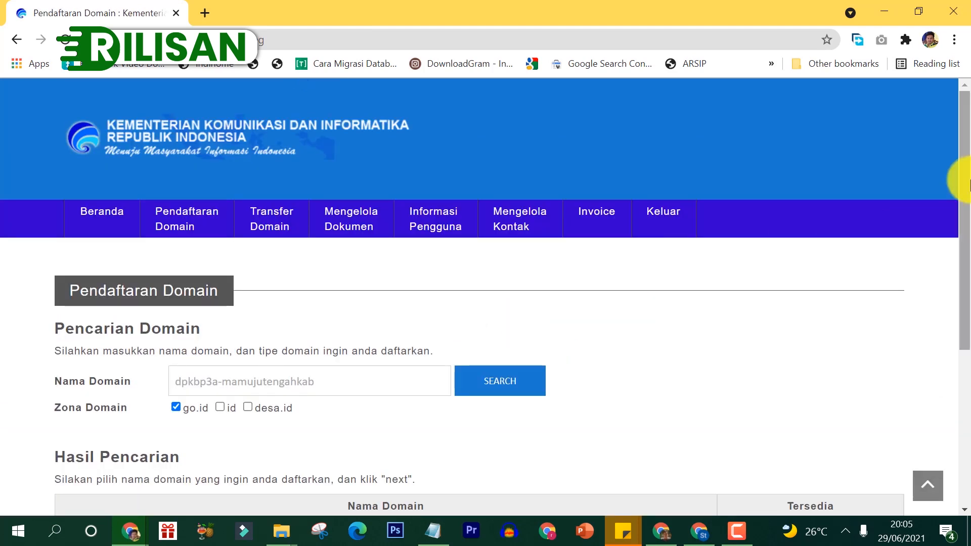
left_click_drag(968, 182, 965, 288)
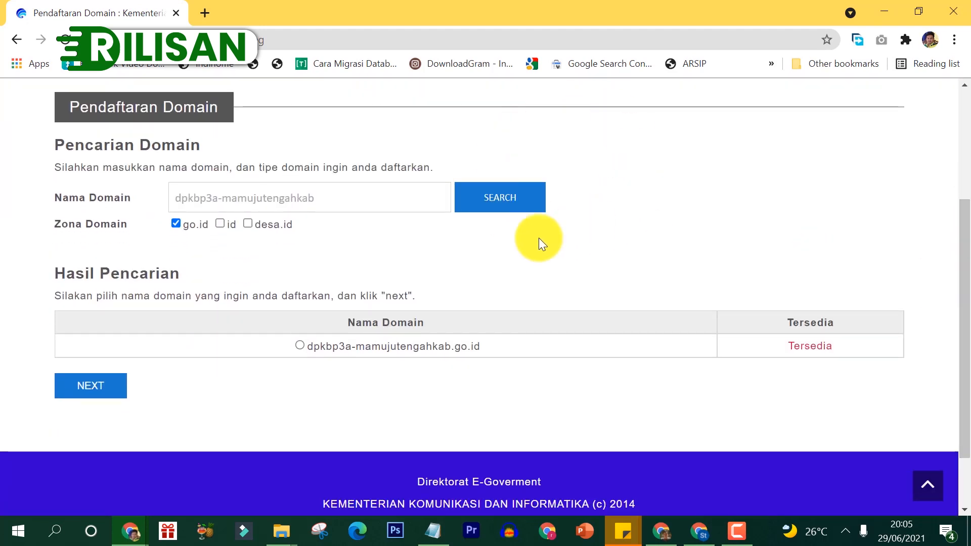
left_click(302, 346)
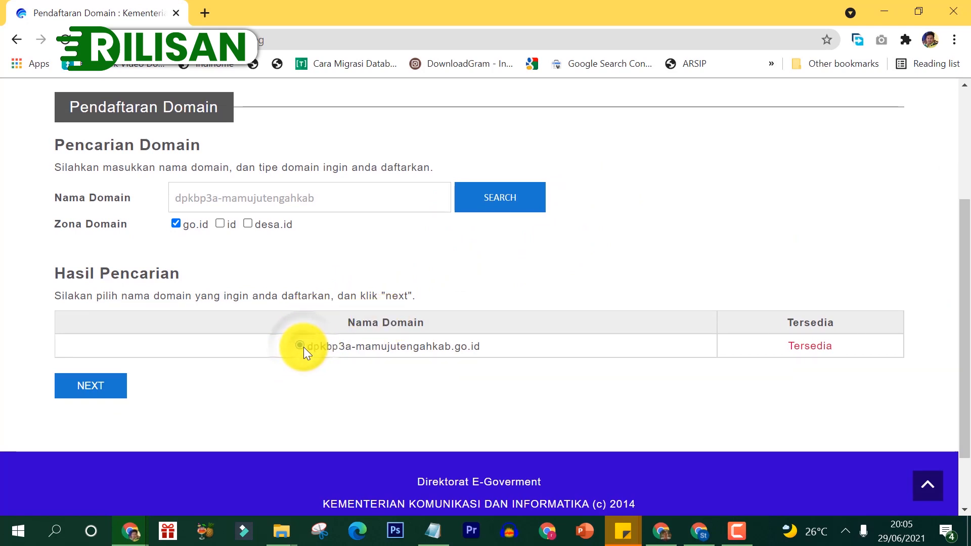
left_click(75, 394)
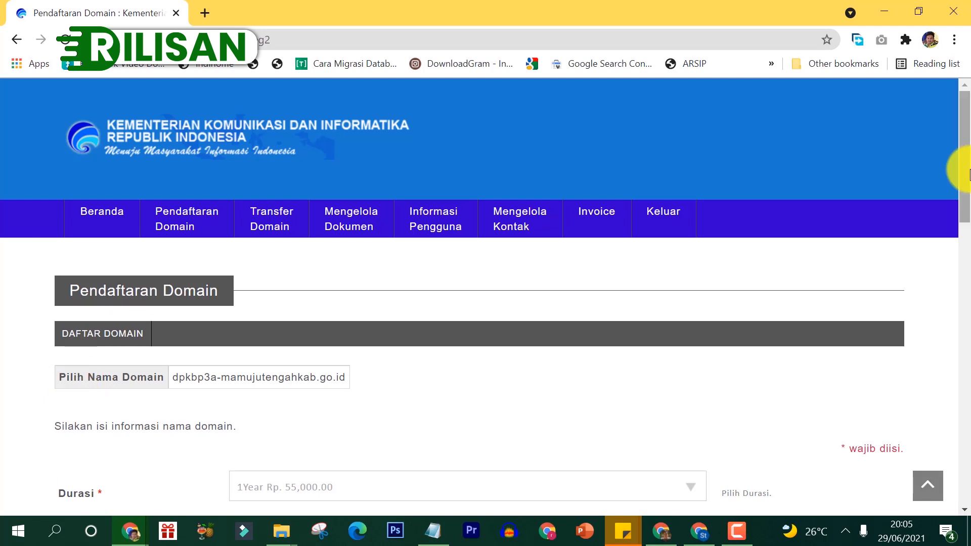
Step: Set Durasi to 1Year Rp. 55,000.00
left_click_drag(970, 174, 621, 216)
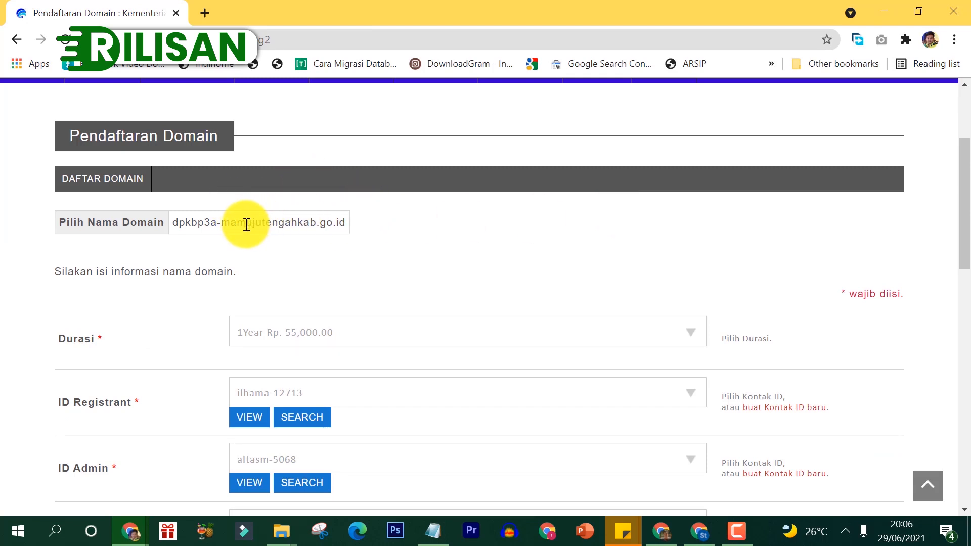
left_click(312, 334)
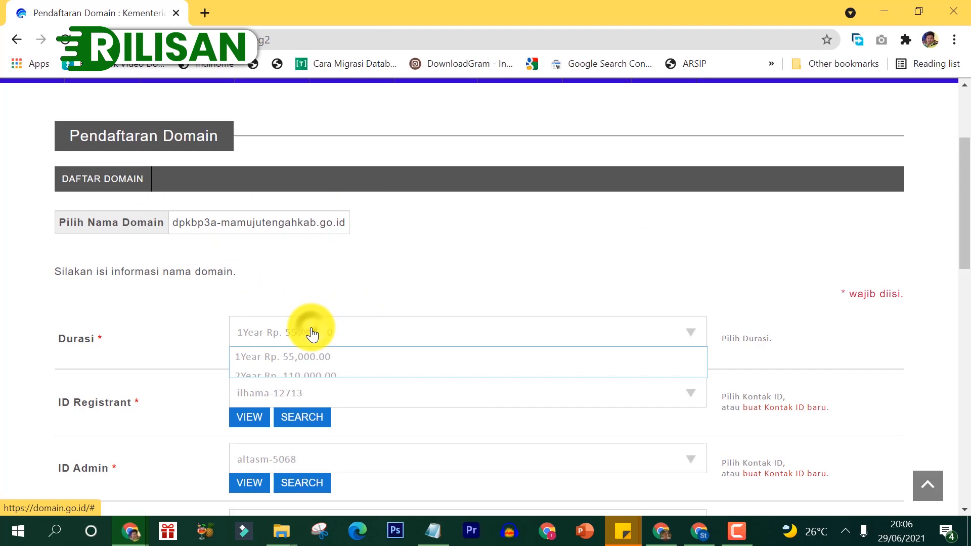
left_click(291, 359)
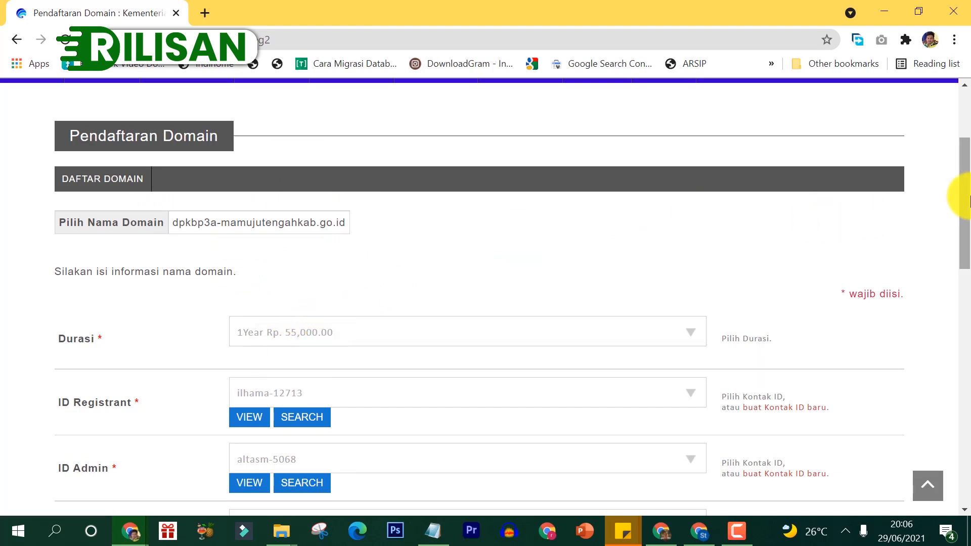
Step: Bring up the link options for the Mengelola Kontak menu item
left_click_drag(967, 197, 965, 232)
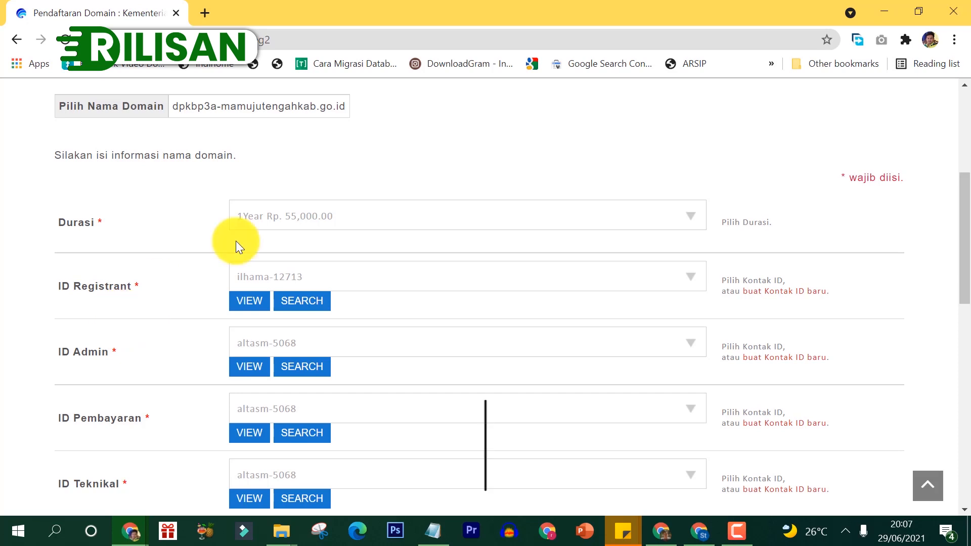
left_click_drag(963, 253, 966, 185)
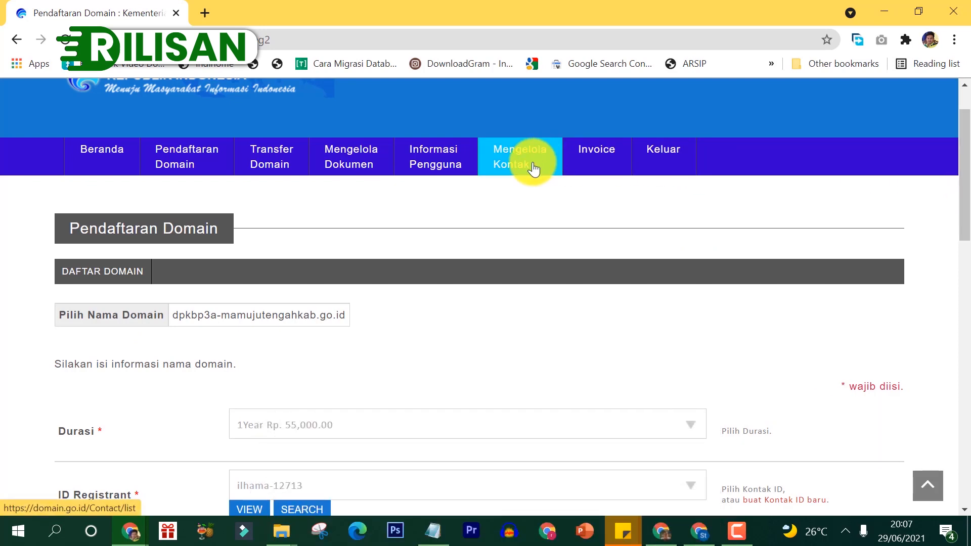
right_click(534, 168)
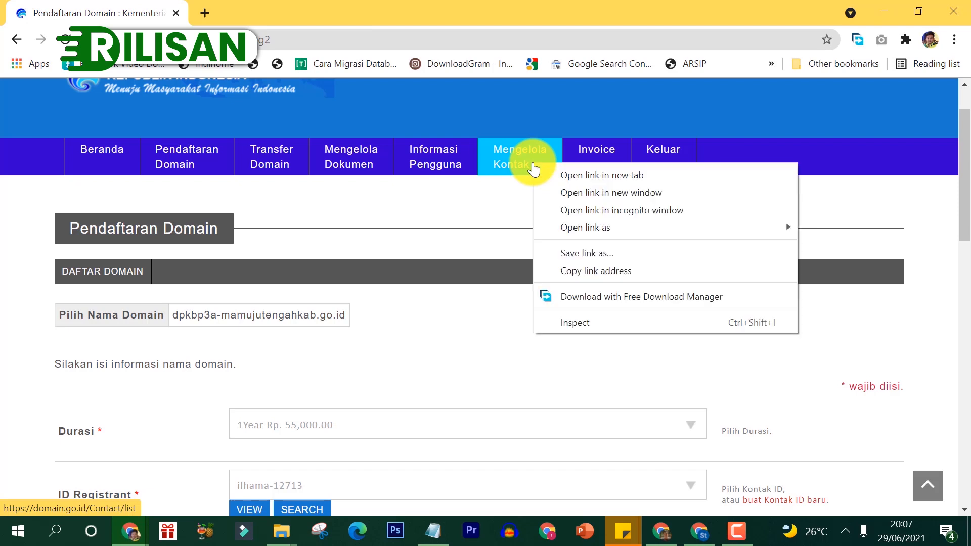
Step: Open Mengelola Kontak in a new tab and start a new contact with BUAT KONTAK
left_click(571, 178)
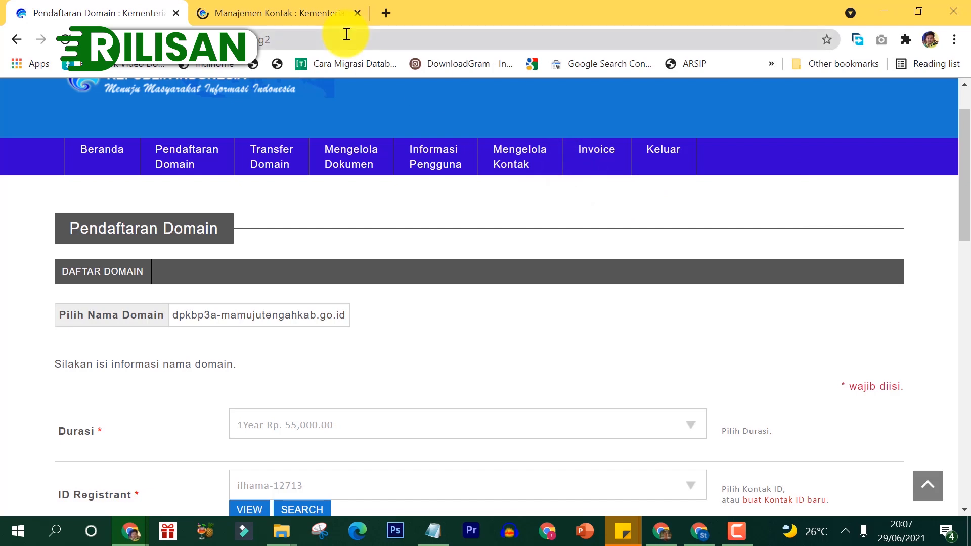
left_click(292, 11)
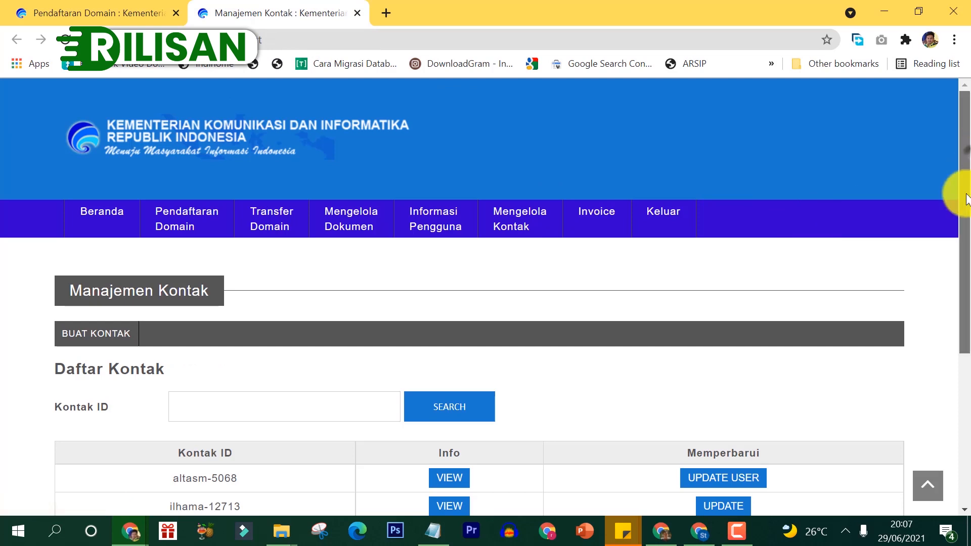
left_click_drag(961, 191, 962, 281)
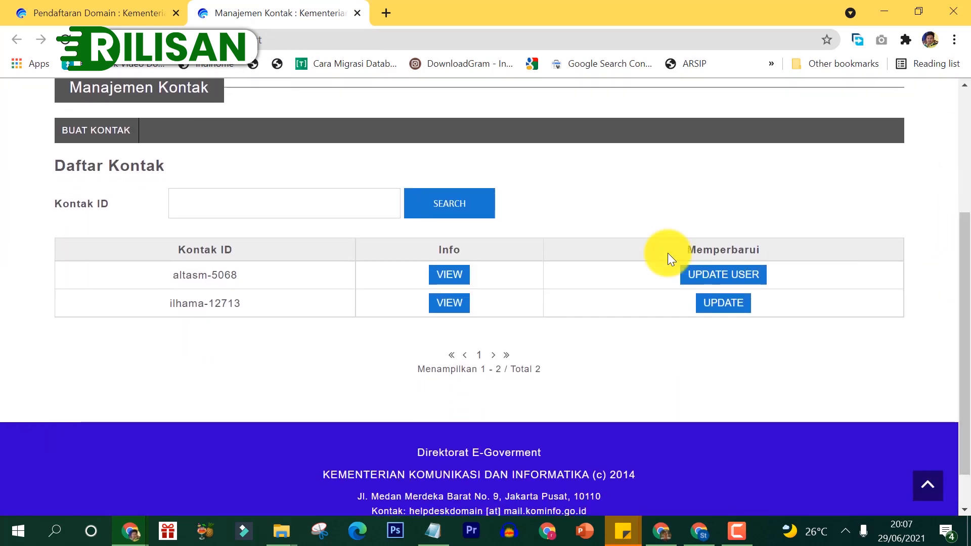
scroll(668, 253, "up", 1)
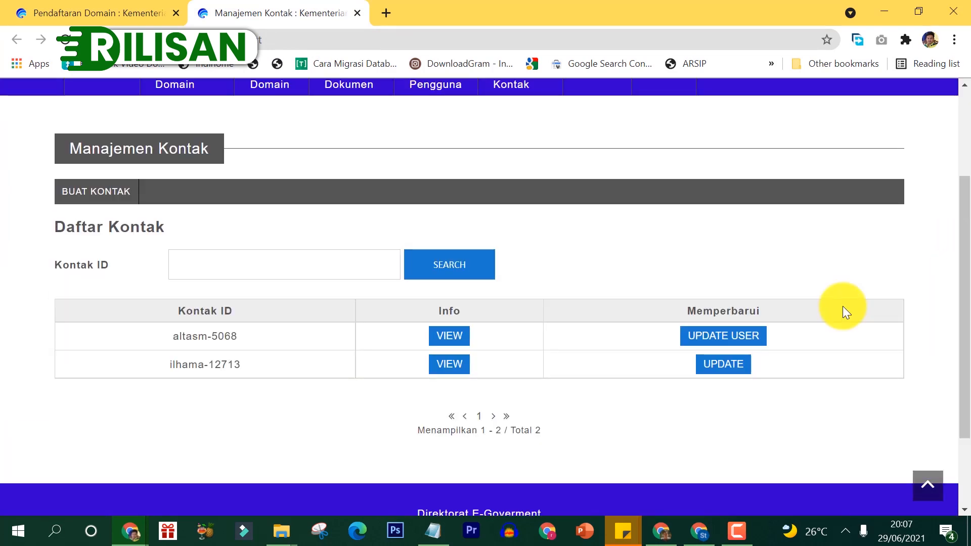
left_click(94, 199)
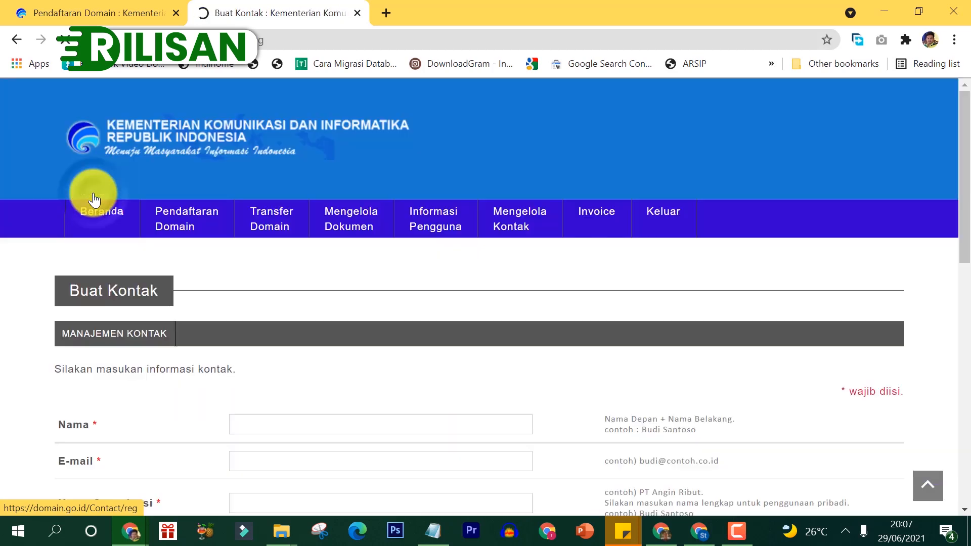
Step: Enter the contact's full name, e-mail address and pasted organisation name
left_click_drag(961, 163, 969, 248)
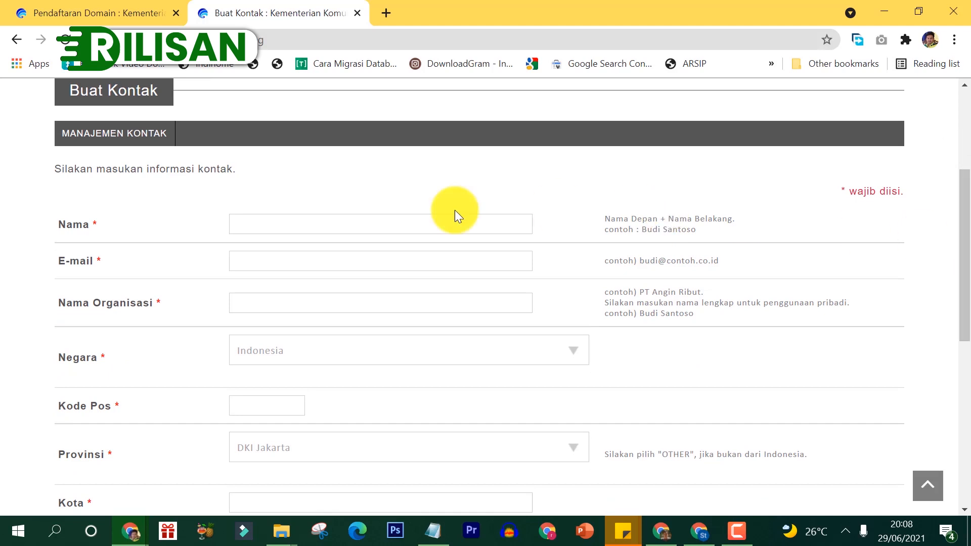
left_click(252, 228)
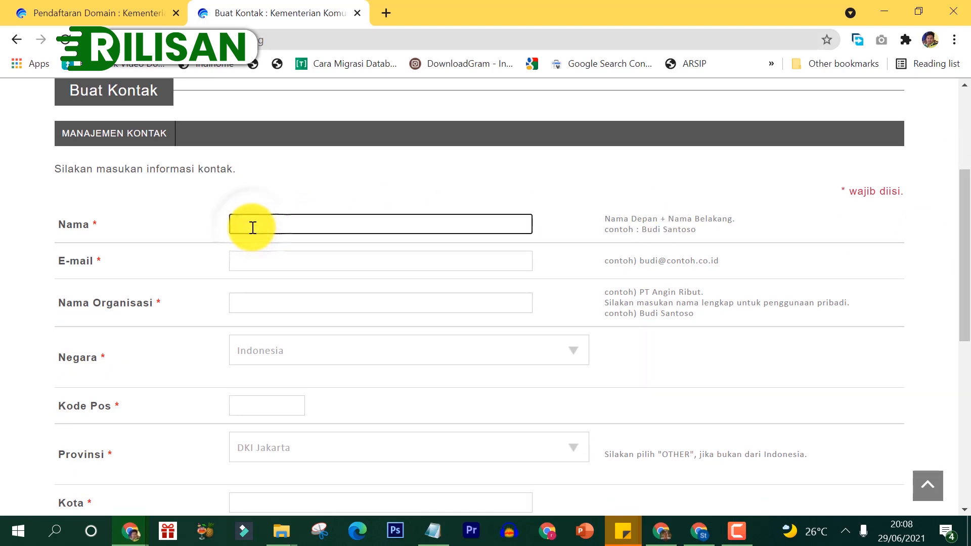
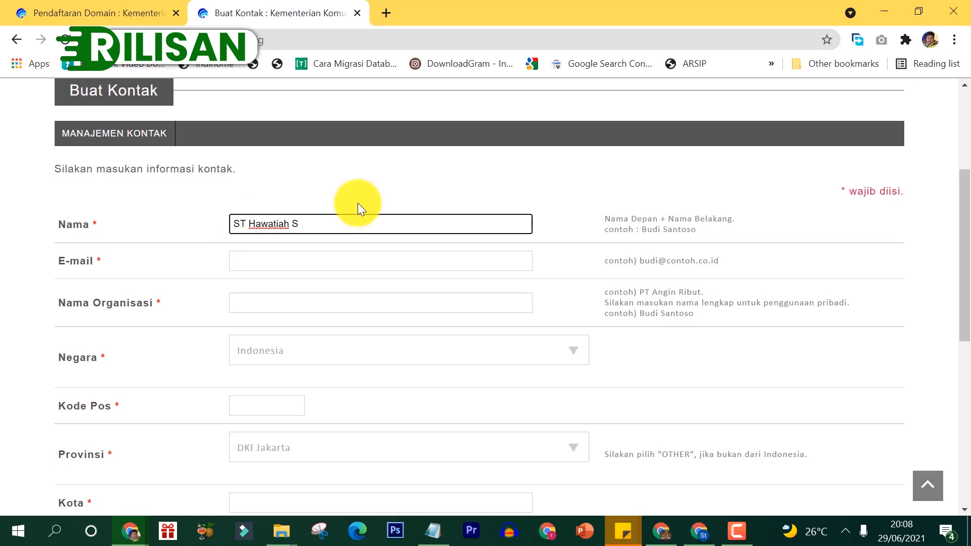
left_click(298, 257)
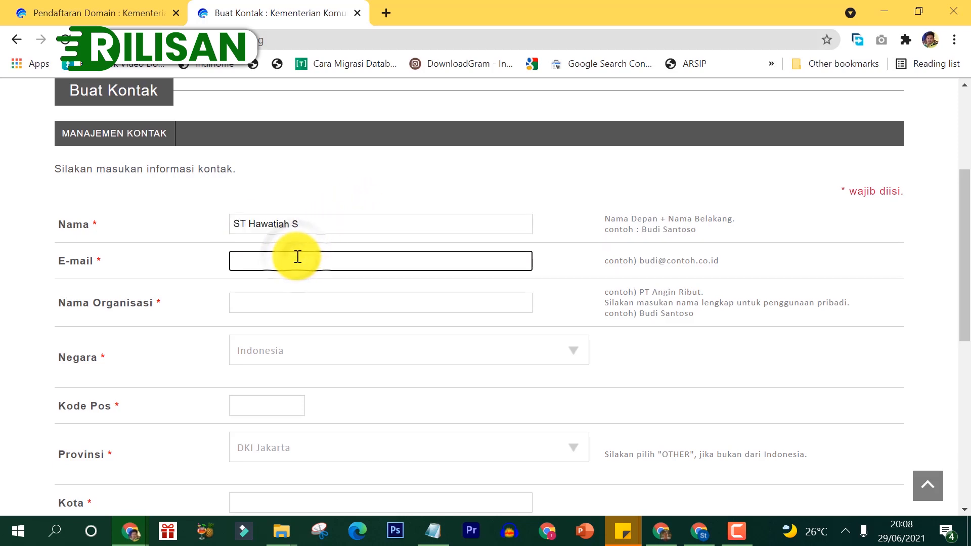
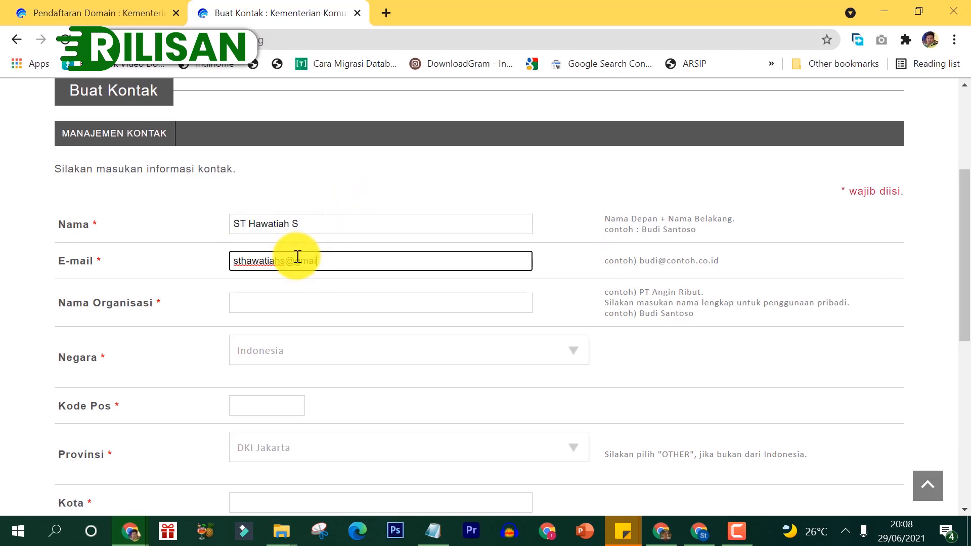
left_click(283, 312)
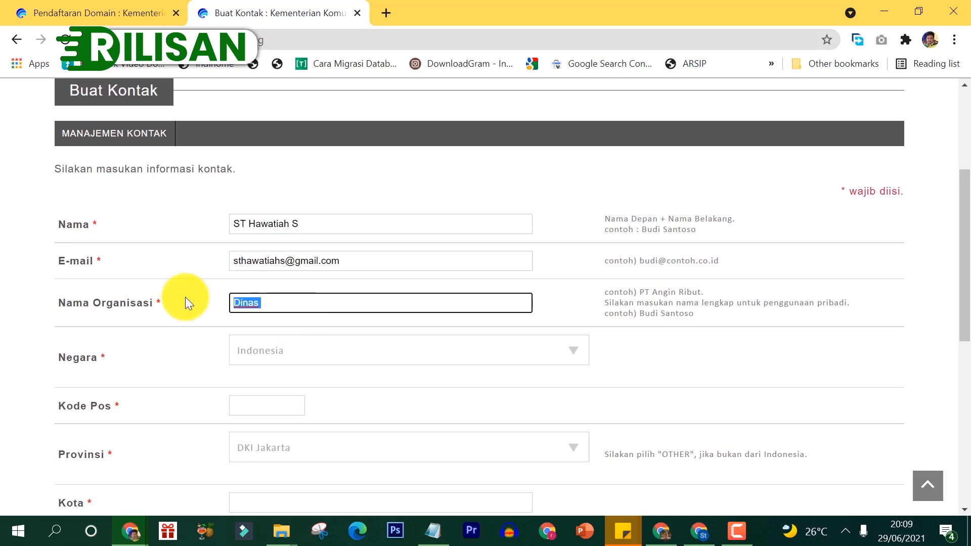
key("ctrl+v")
Step: Set Negara to Indonesia, autofill postcode, city and street, and choose Provinsi Sulawesi Selatan
left_click_drag(964, 211, 969, 258)
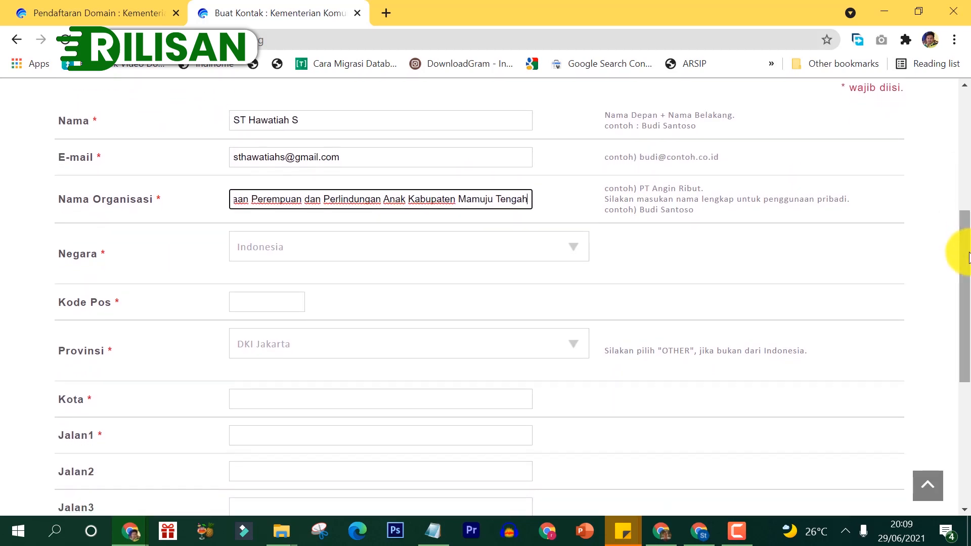
left_click(343, 256)
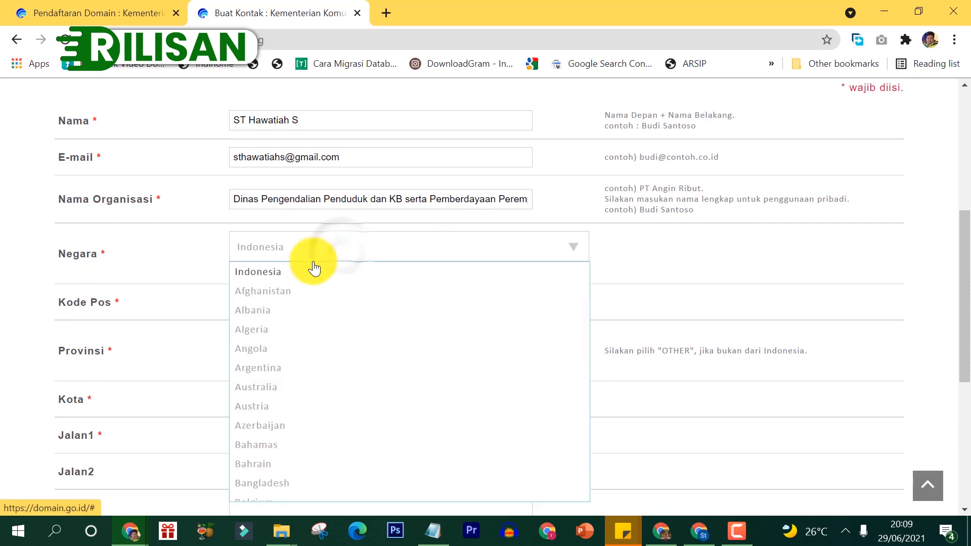
left_click(278, 280)
left_click(256, 303)
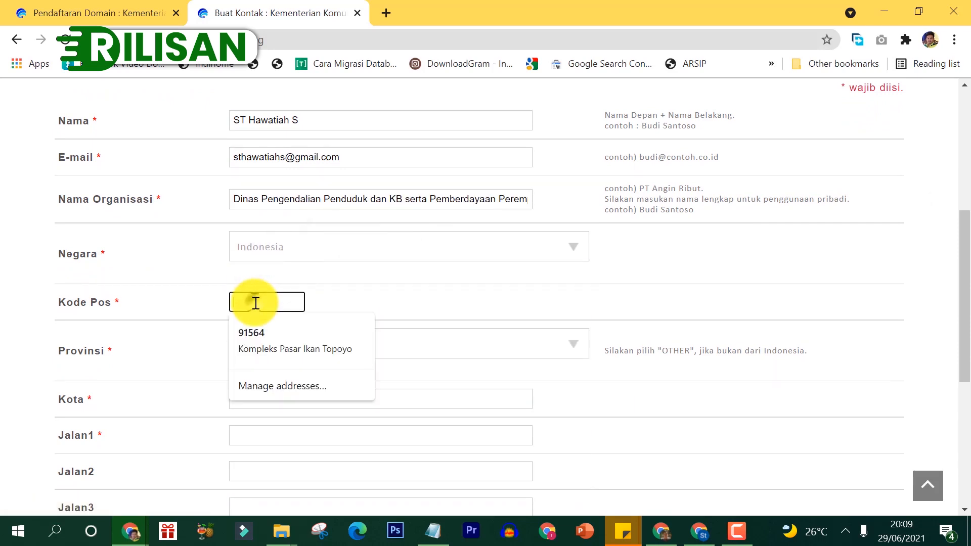
left_click(261, 350)
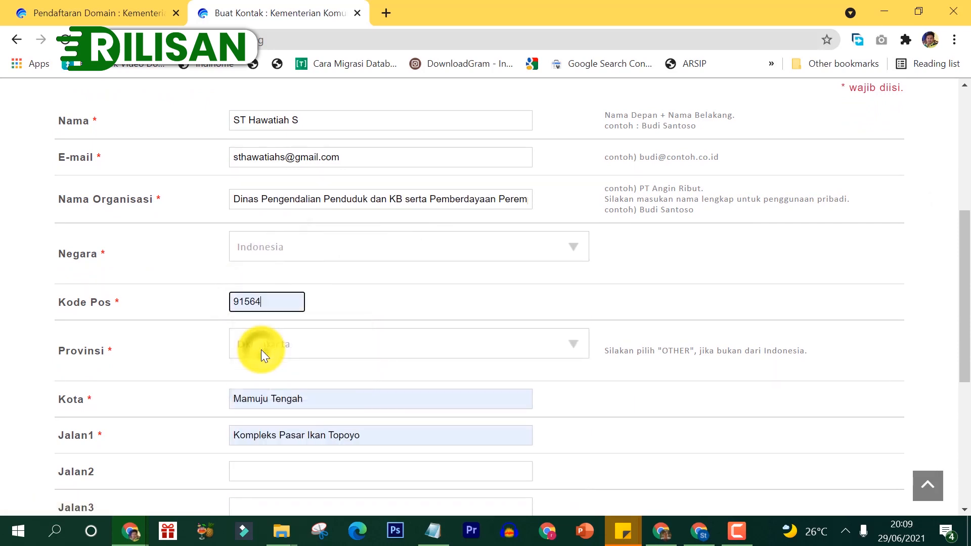
left_click_drag(967, 299, 956, 329)
left_click(324, 260)
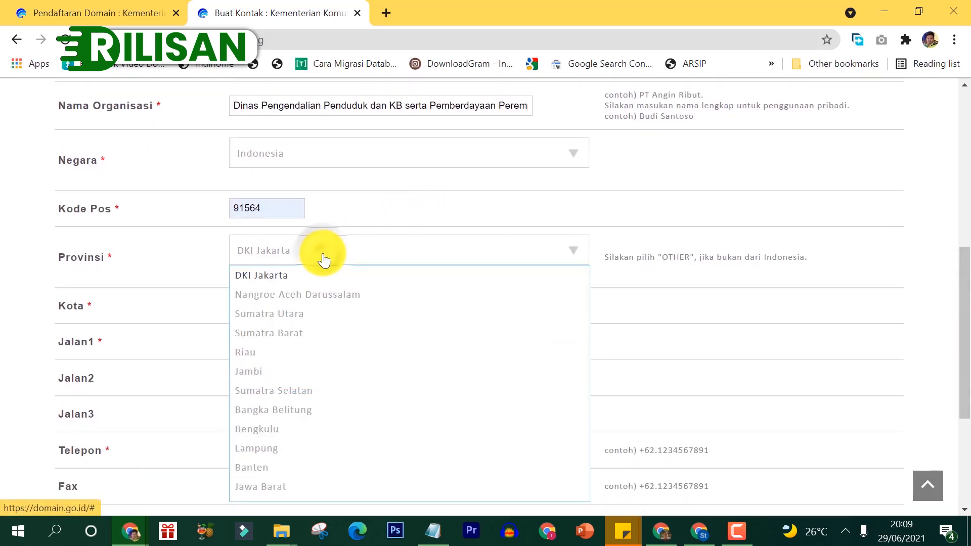
left_click_drag(324, 260, 329, 495)
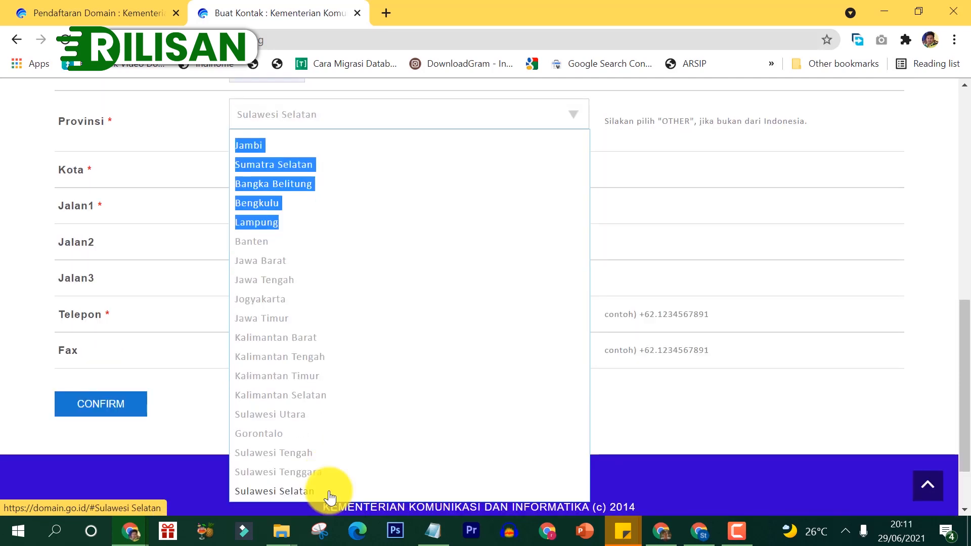
left_click_drag(330, 497, 330, 495)
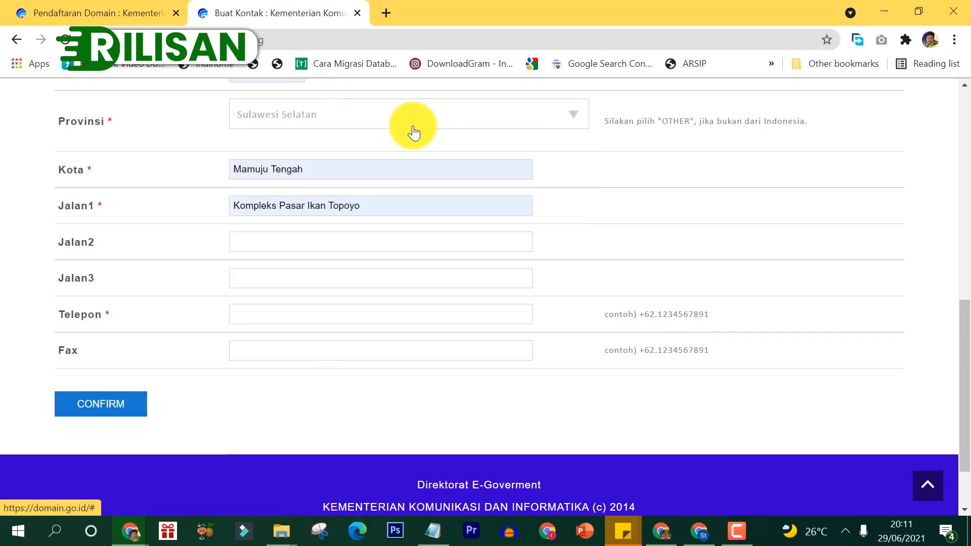
Step: Reapply the saved city and street, fill the phone number, and send the form for confirmation
left_click(349, 166)
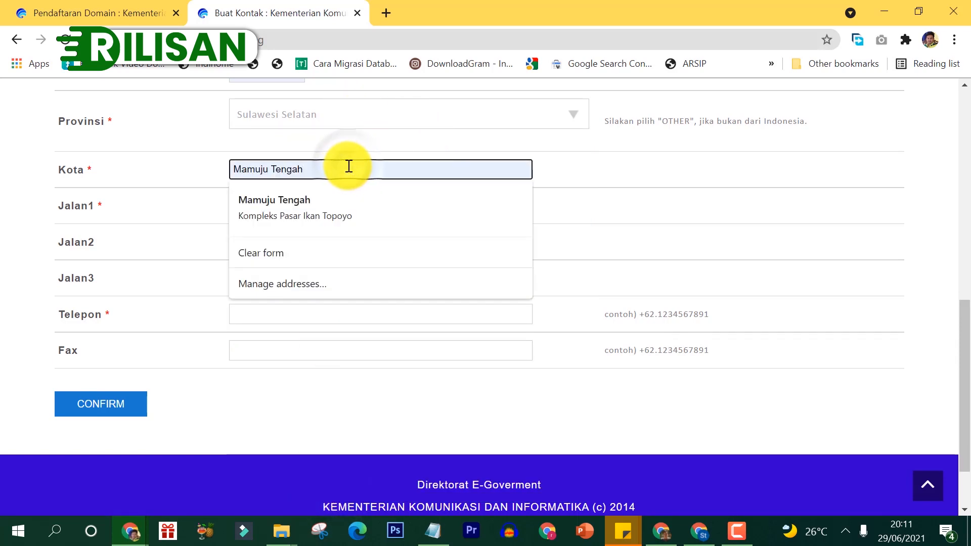
left_click(323, 199)
left_click(380, 207)
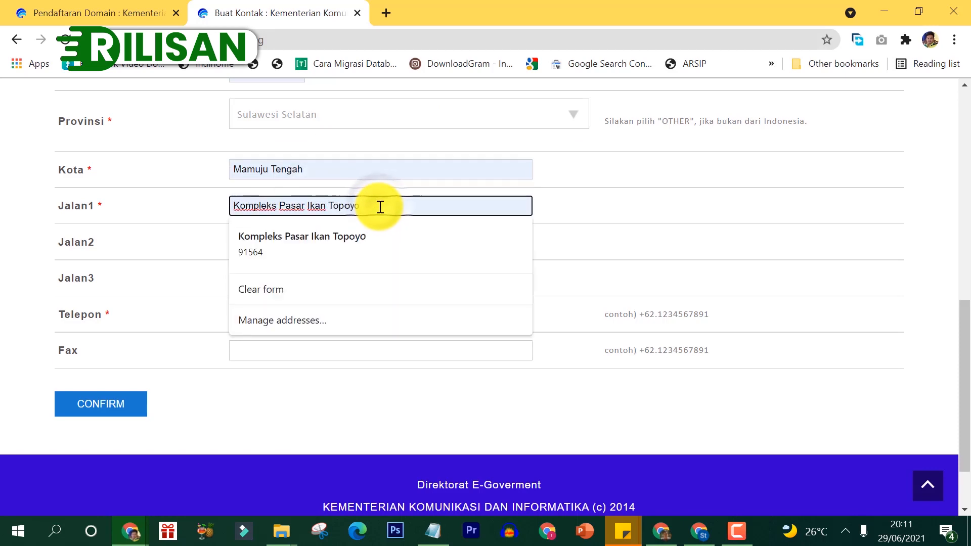
left_click(954, 320)
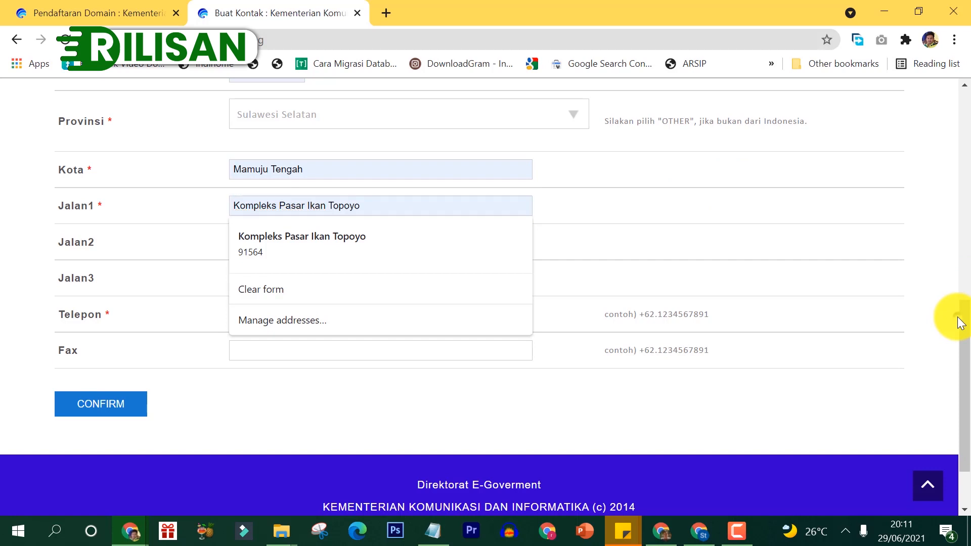
left_click(308, 318)
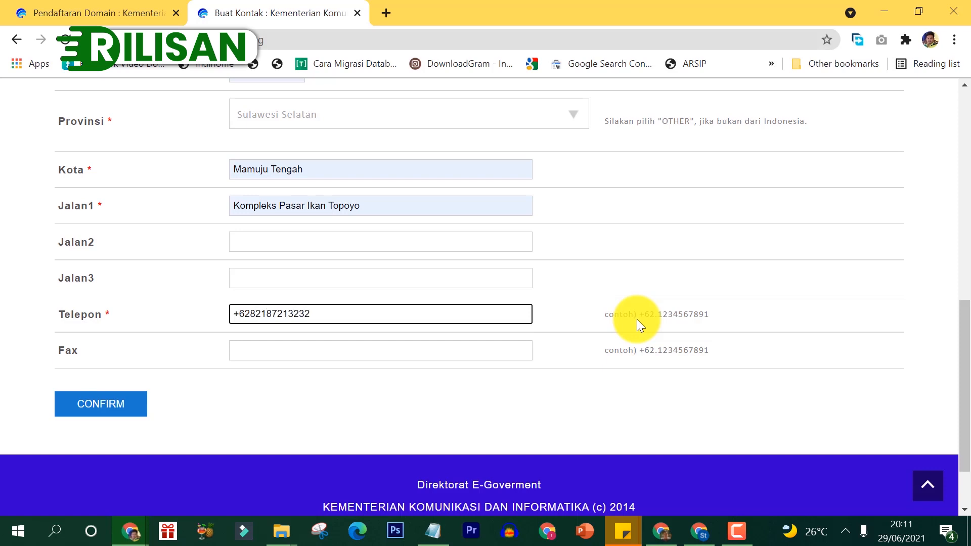
left_click(120, 413)
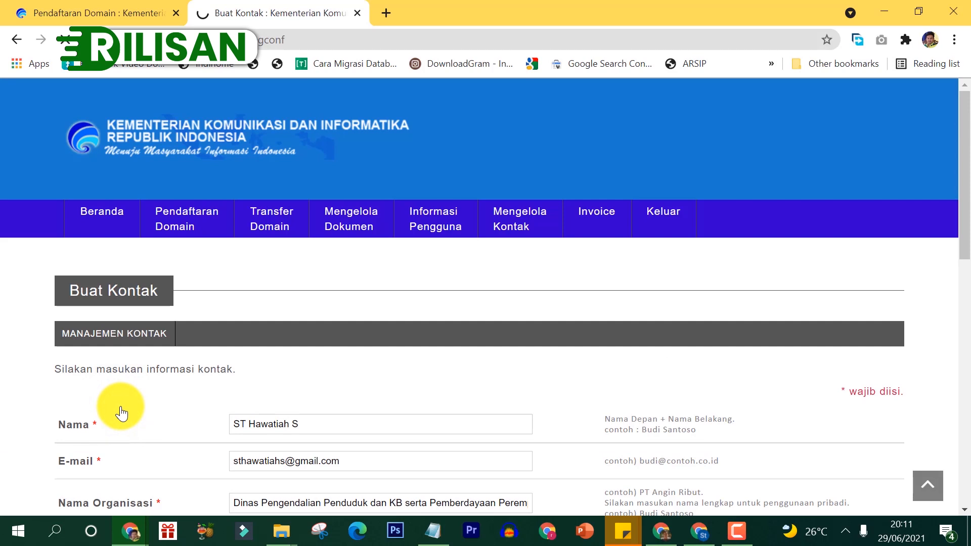
Step: Insert a dot after +62 in Telepon to fix the format and resend for confirmation
left_click_drag(963, 206, 962, 539)
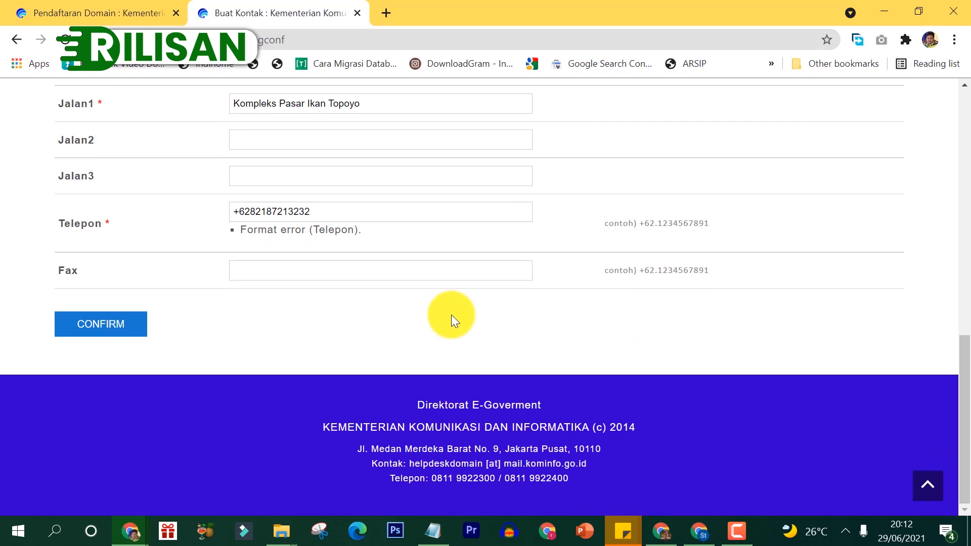
left_click(247, 212)
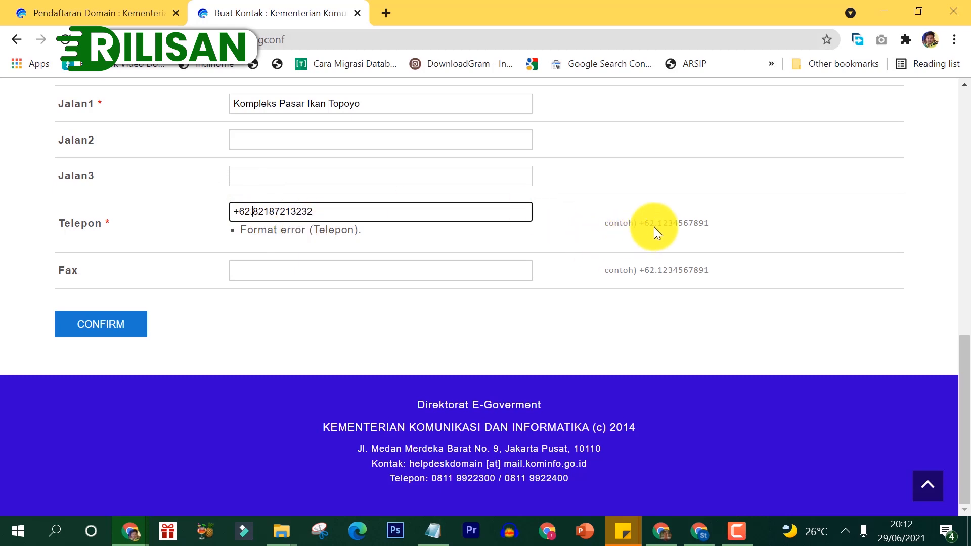
left_click(87, 326)
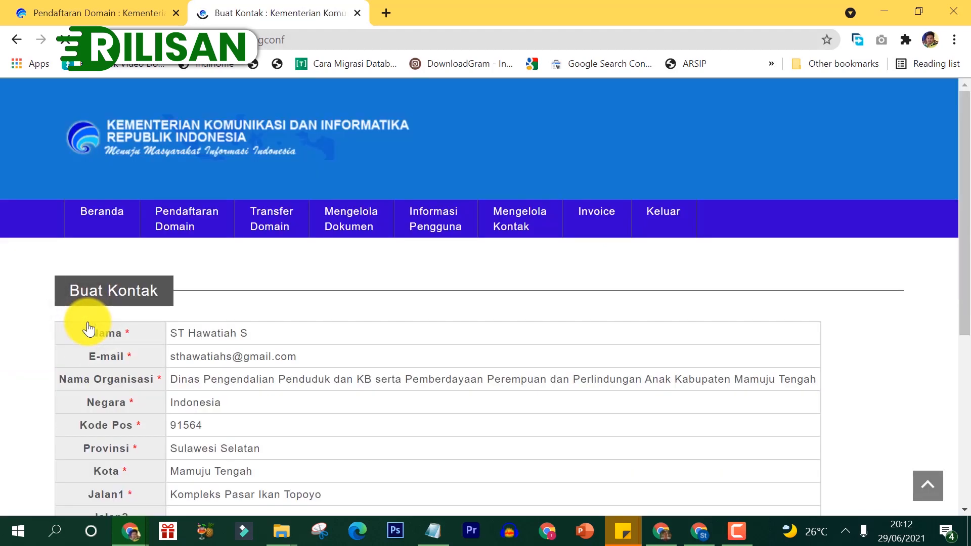
Step: Submit the confirmed contact details to create the contact
left_click_drag(965, 132, 964, 251)
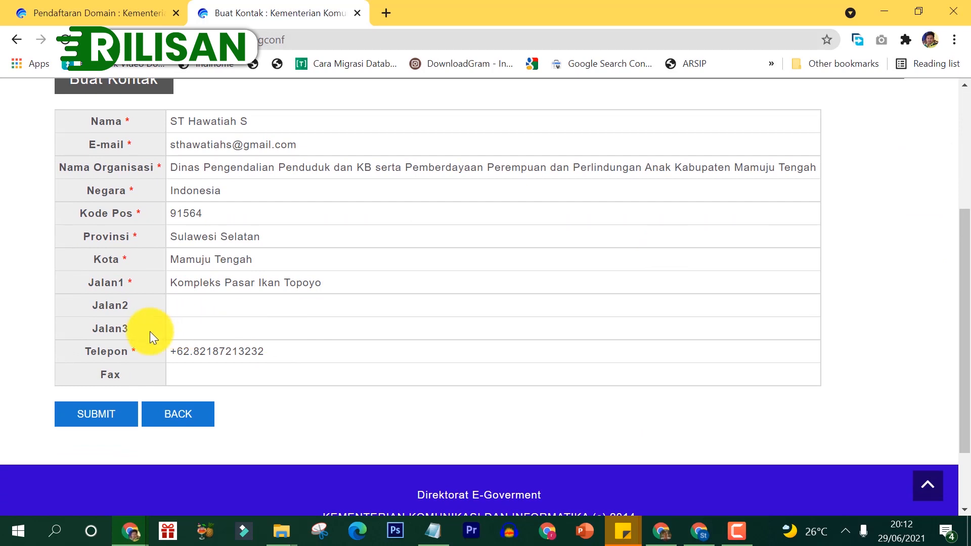
left_click(104, 424)
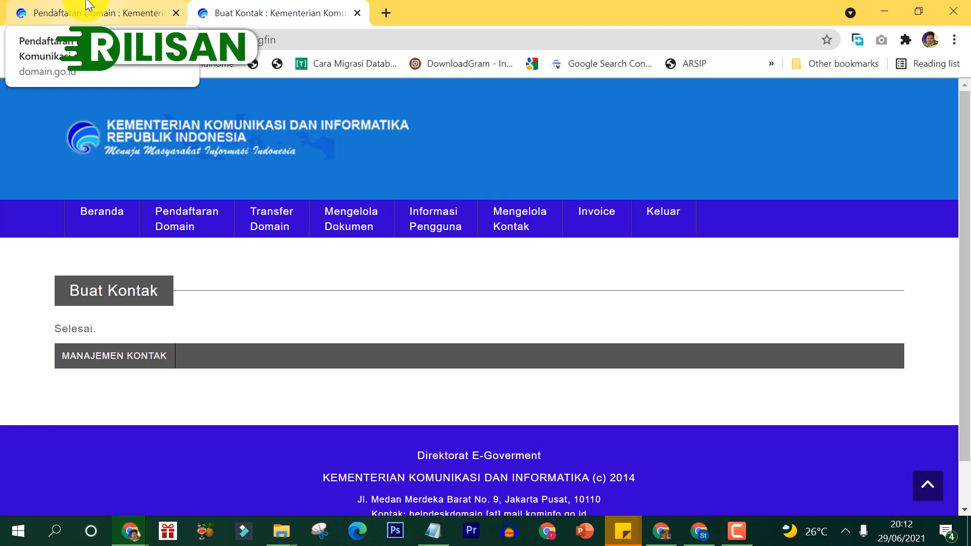
Step: Return to the Pendaftaran Domain tab and check the current ID Registrant choices
left_click(87, 4)
left_click_drag(965, 146, 965, 132)
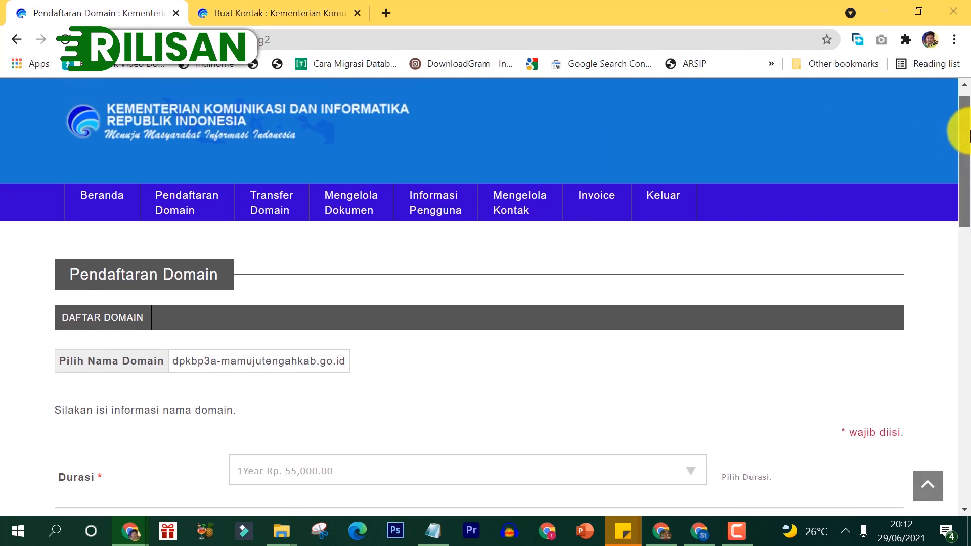
left_click_drag(969, 132, 968, 197)
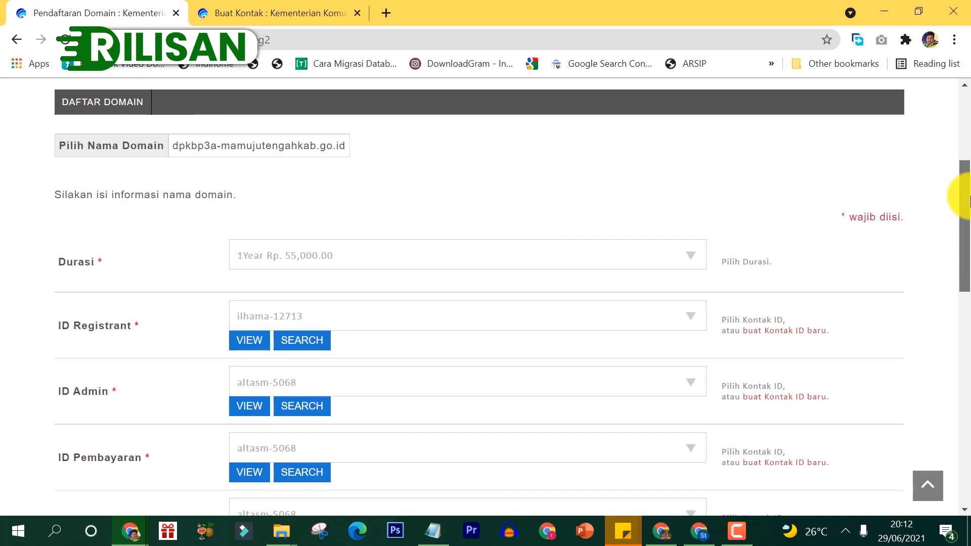
left_click(414, 327)
left_click(415, 328)
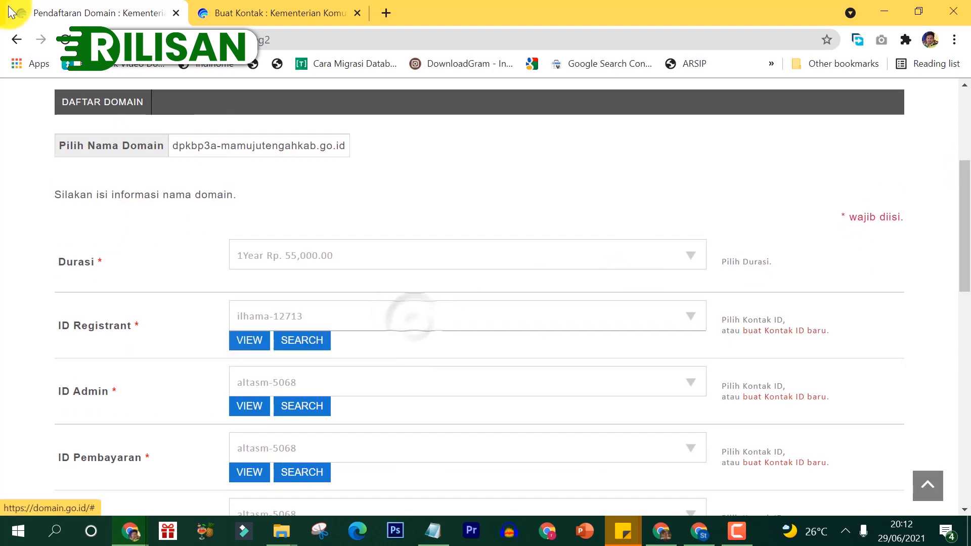
Step: Reload the registration form, keep Durasi at 1Year, and list registrant contacts including the new one
left_click(65, 40)
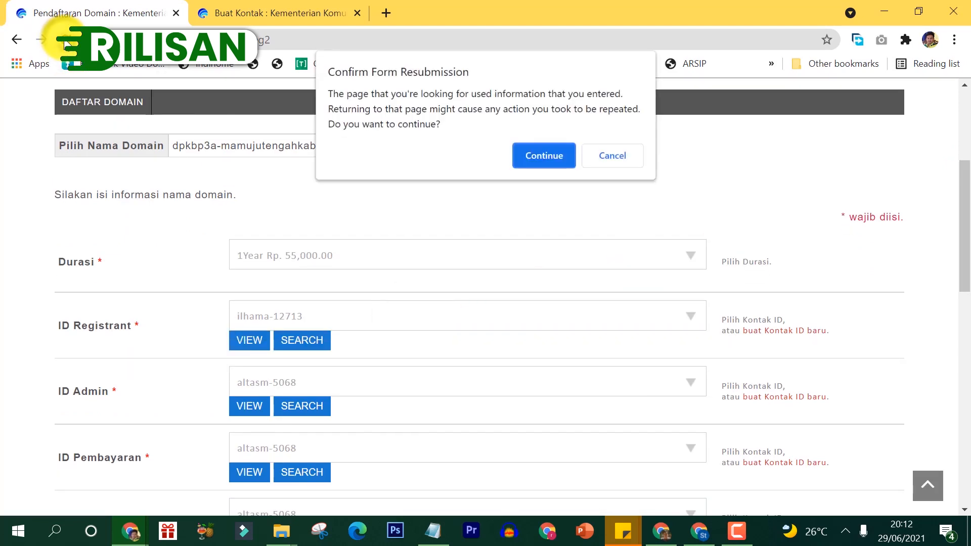
left_click(551, 156)
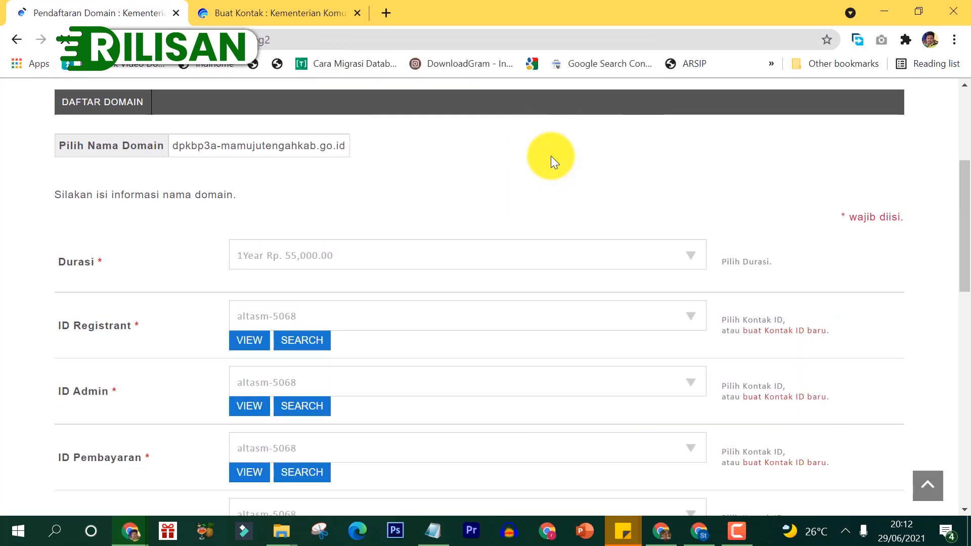
left_click(403, 257)
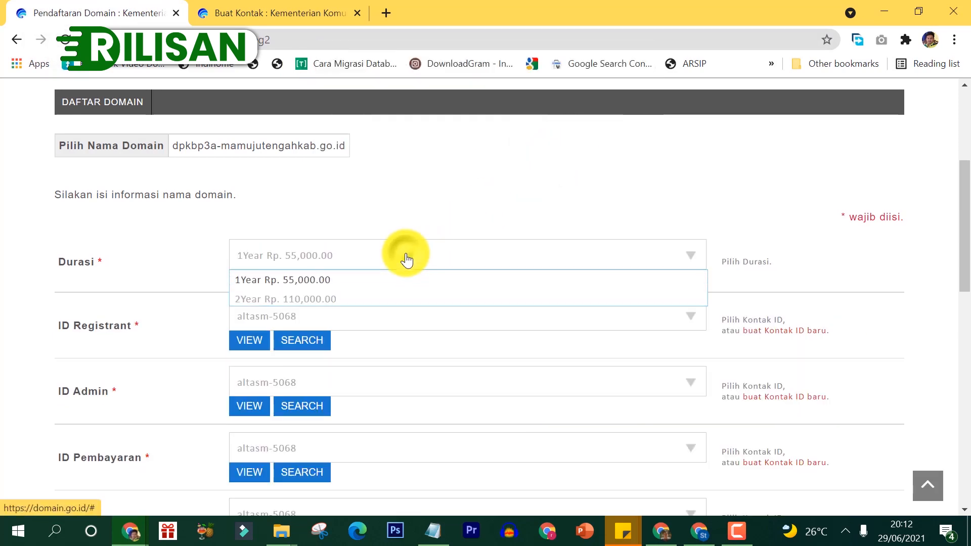
left_click(358, 281)
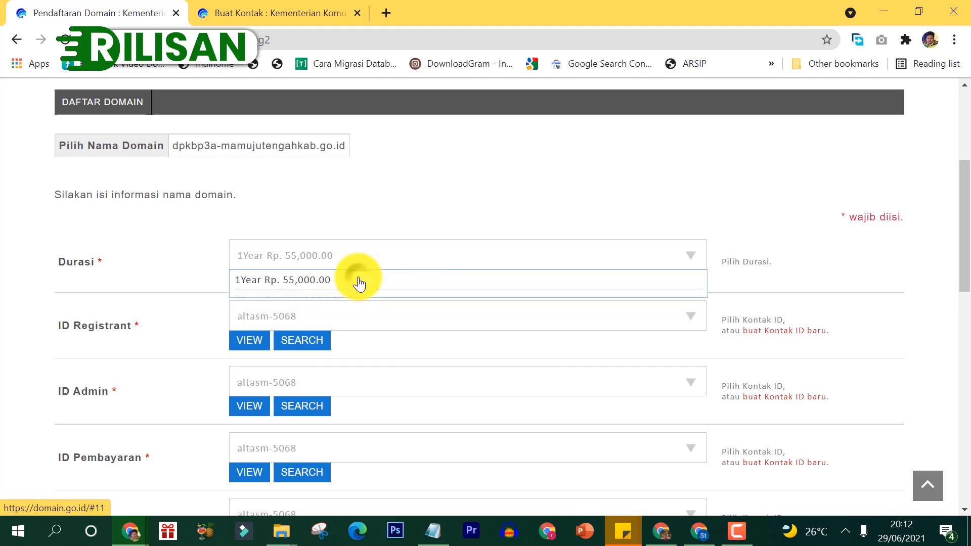
left_click(314, 321)
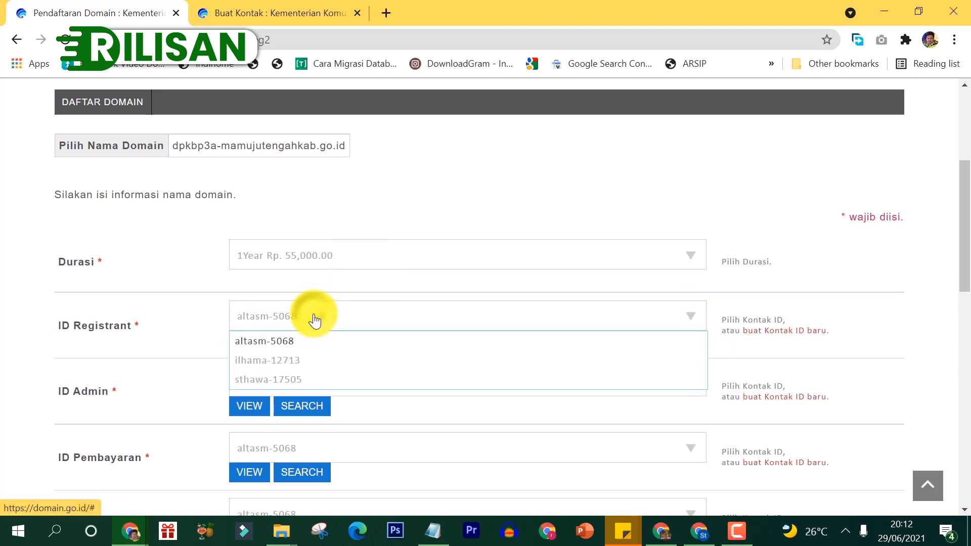
Step: Pick the new contact for ID Registrant and use it for ID Admin, ID Pembayaran and ID Teknikal
left_click(278, 381)
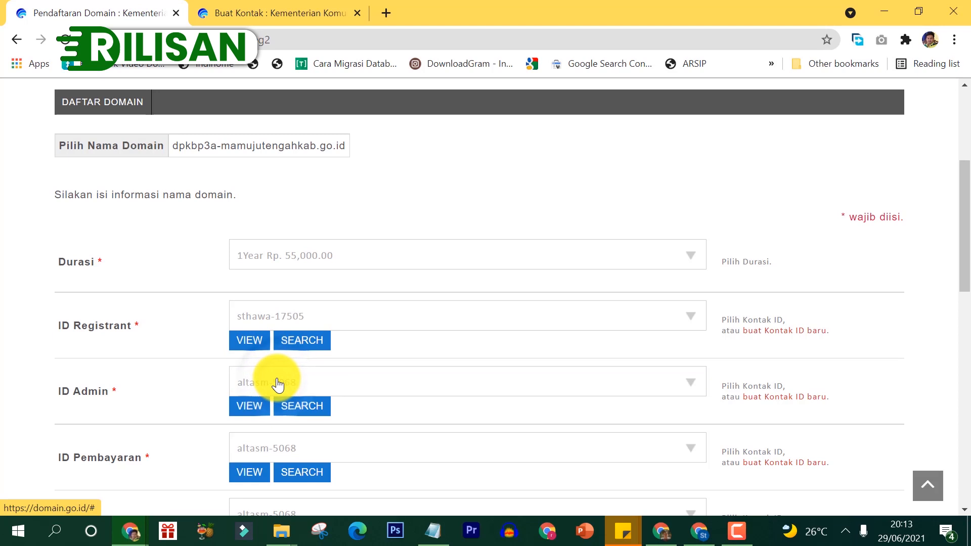
left_click(278, 390)
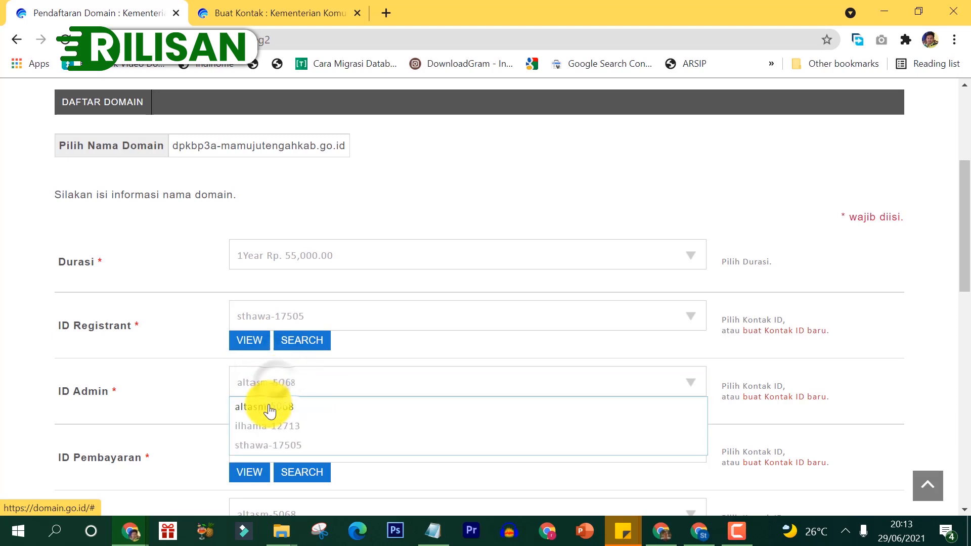
left_click(261, 448)
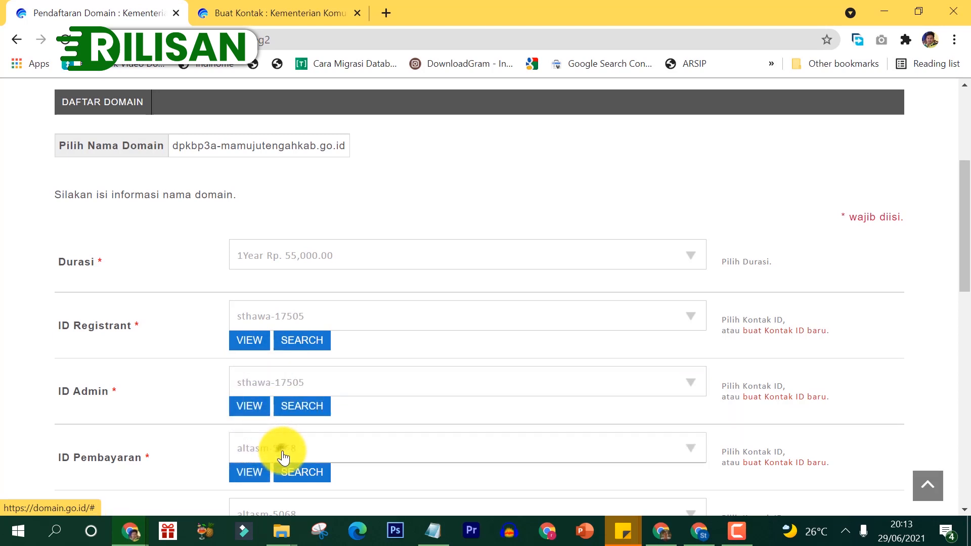
left_click(283, 456)
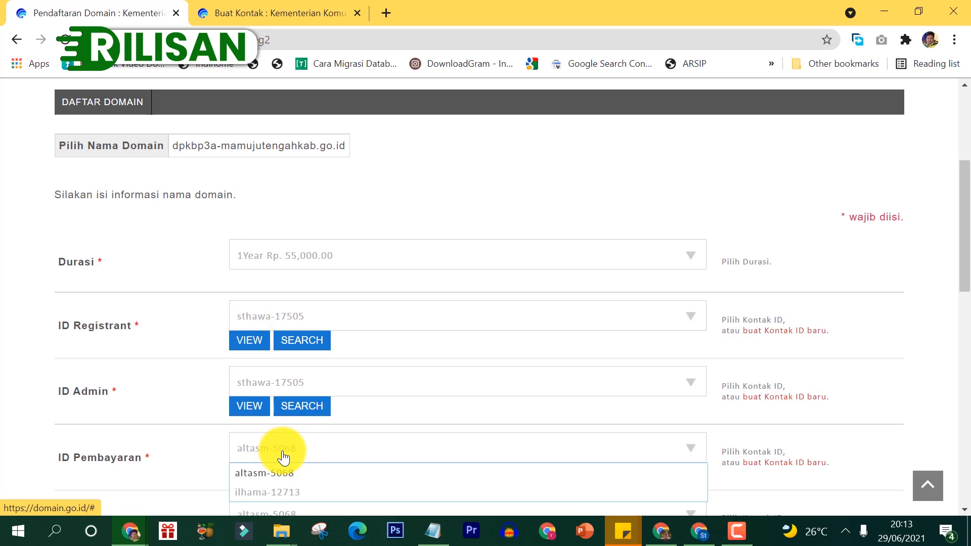
left_click_drag(966, 264, 966, 309)
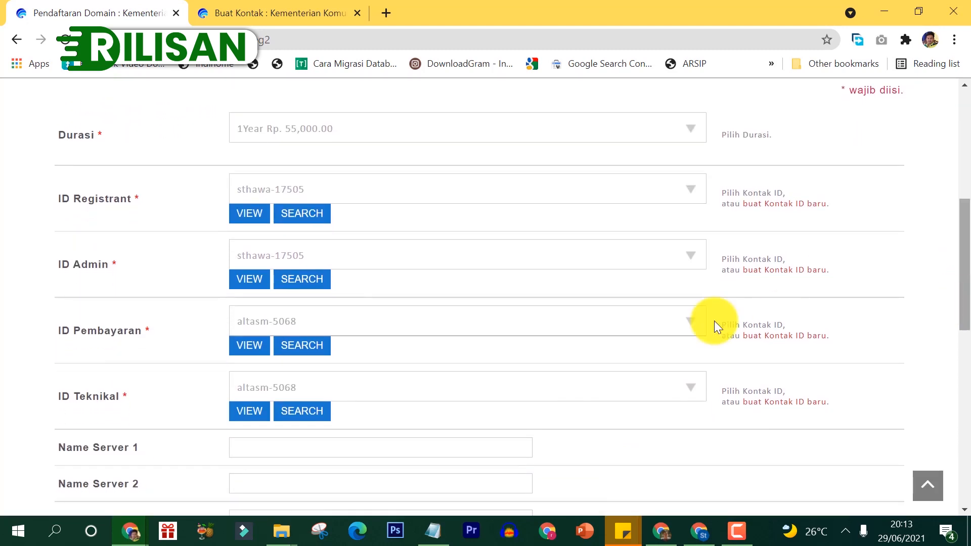
left_click(468, 334)
left_click(328, 388)
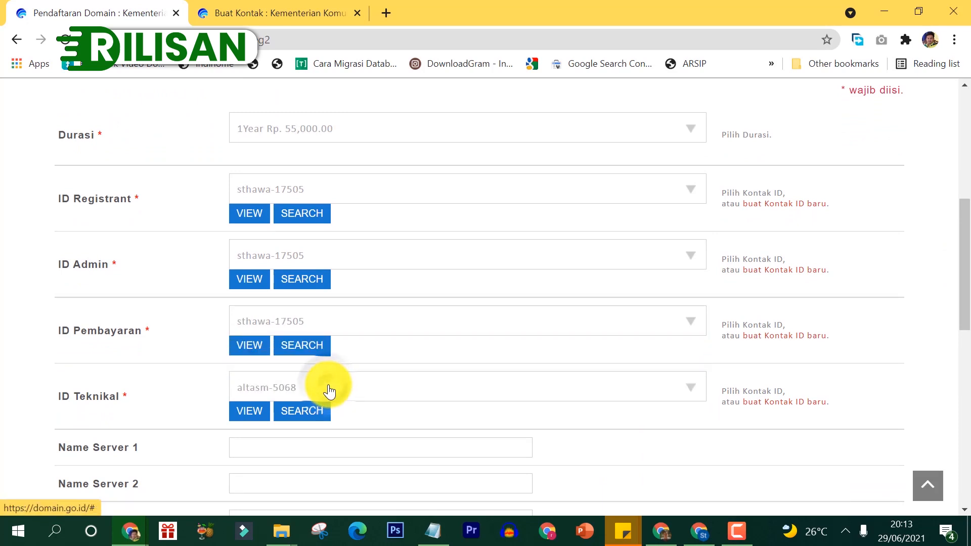
left_click(328, 391)
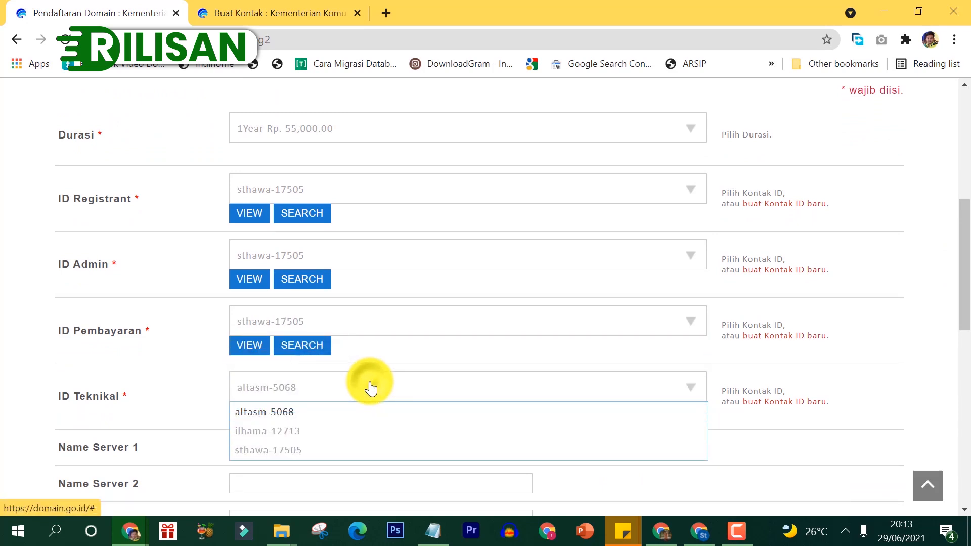
left_click(289, 458)
left_click_drag(959, 273, 969, 349)
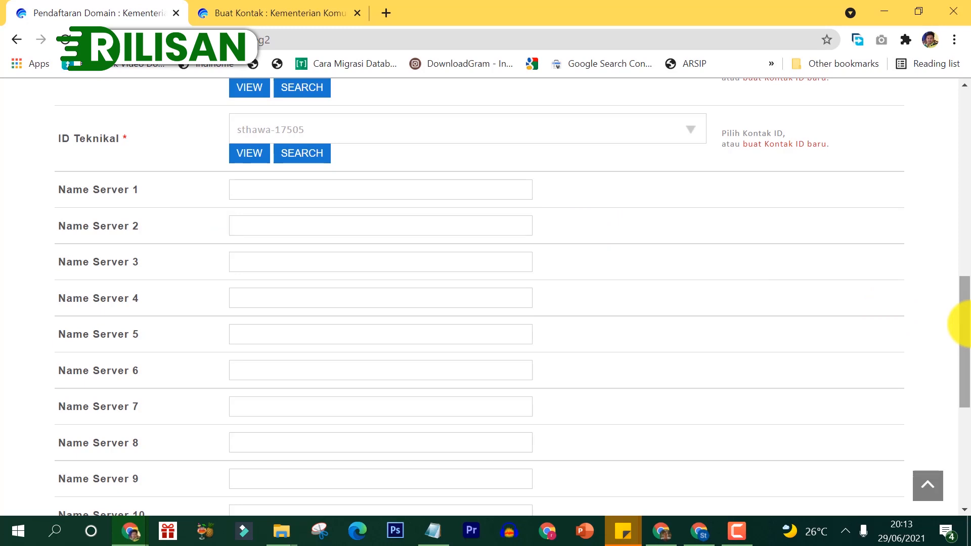
Step: Preview the domain request's confirmation summary, then return to the form to add a description
left_click_drag(962, 324, 963, 393)
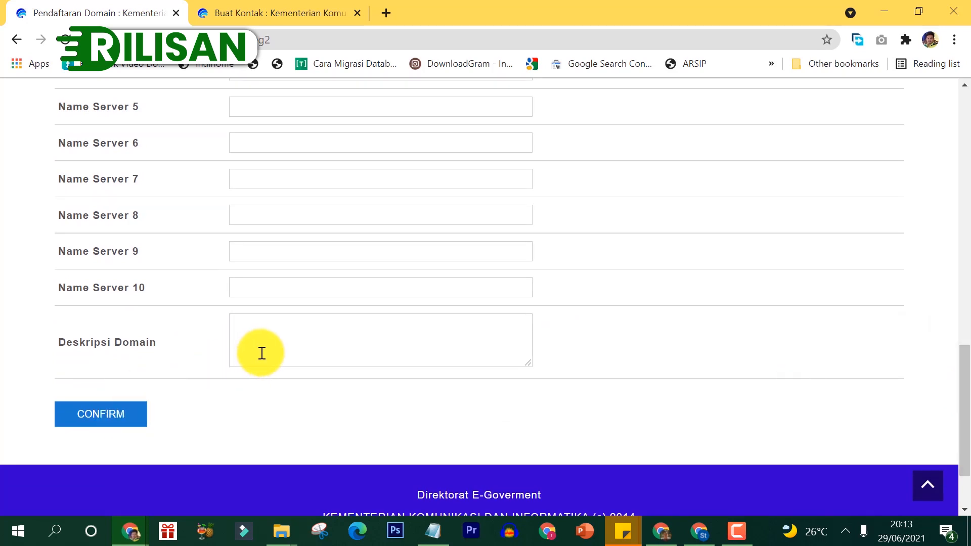
left_click(116, 419)
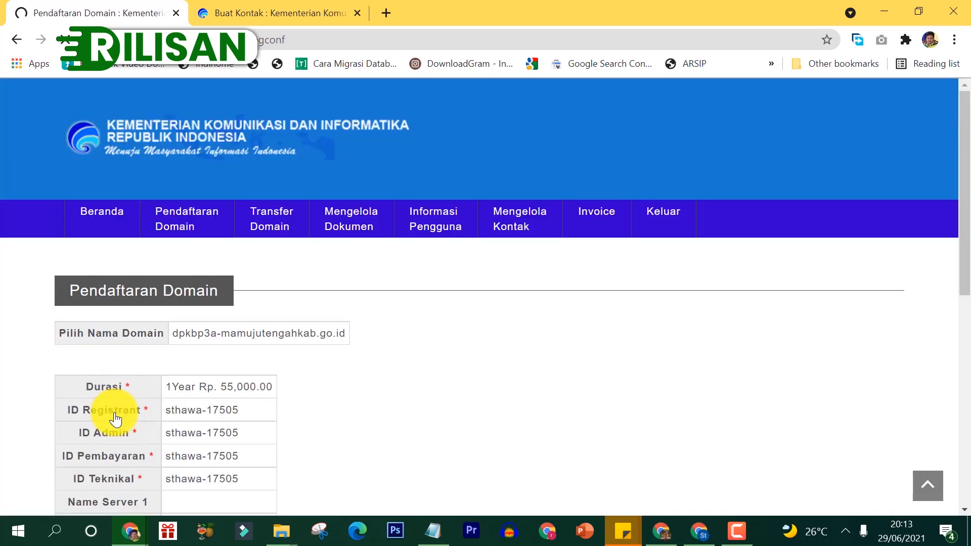
left_click_drag(964, 147, 963, 277)
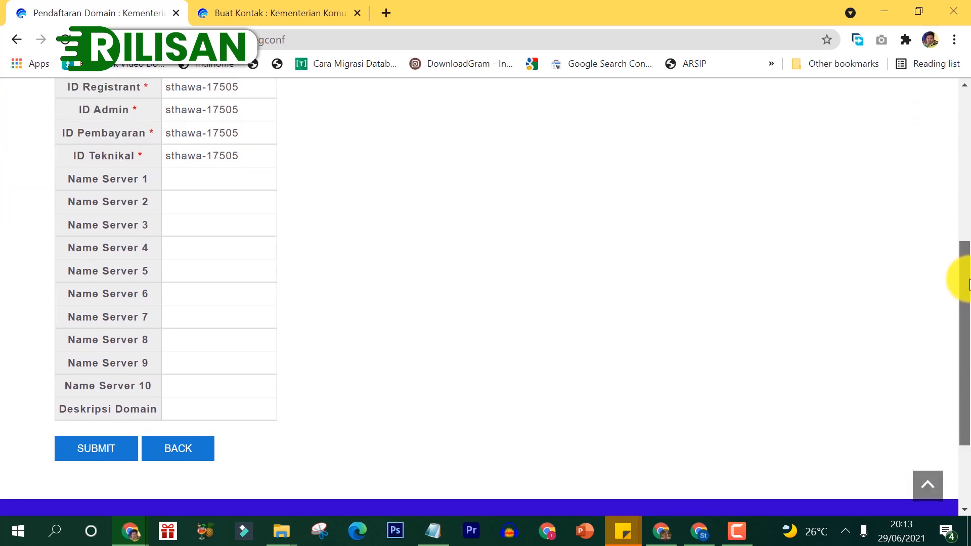
left_click(179, 449)
Step: Enter a domain description starting 'Website Resmi' with pasted text, then confirm the request again
left_click_drag(968, 207, 968, 411)
left_click(268, 310)
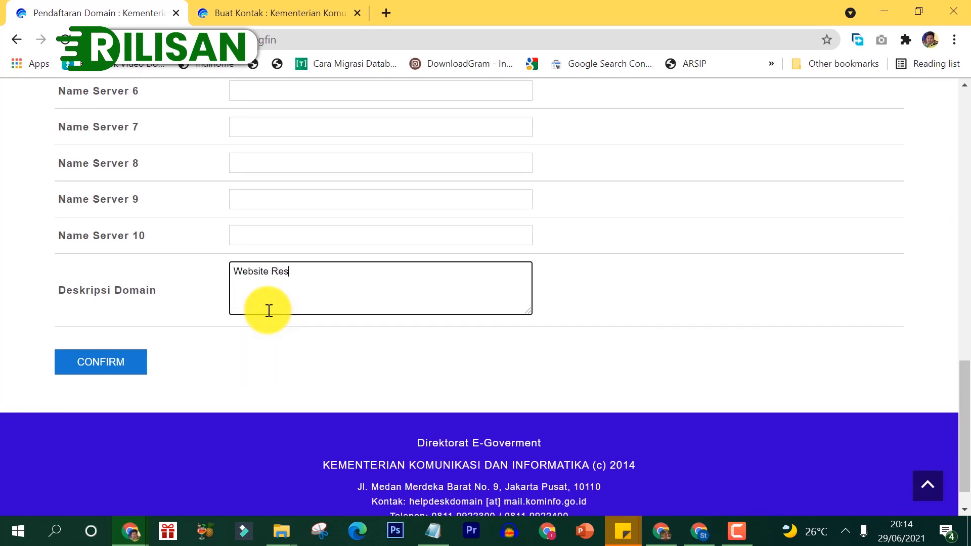
type("Website Resmi")
type("Dinas Pengendalian Penduduk dan KB serta Pemberdayaan Perempuan dan Perlindungan Anak Kabupaten Mamuju Tengah")
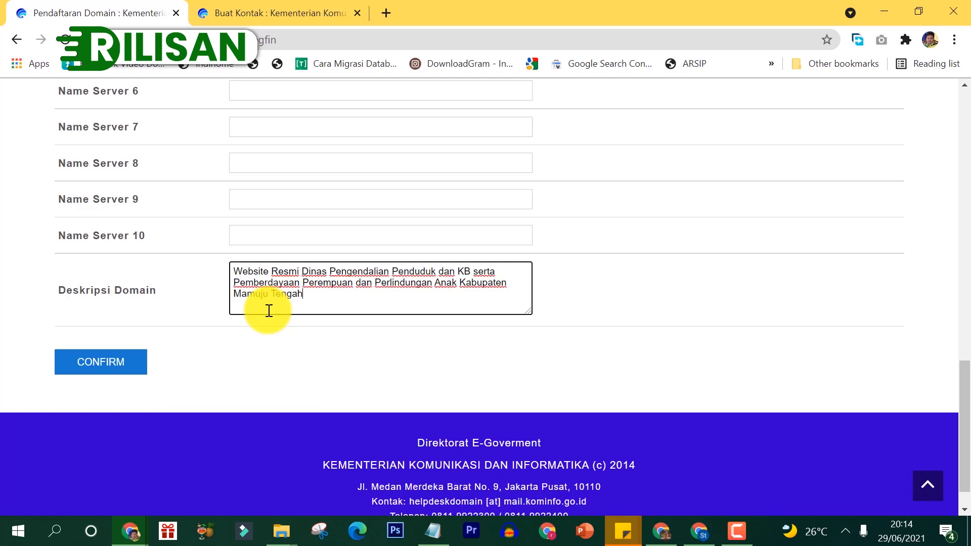
left_click(86, 368)
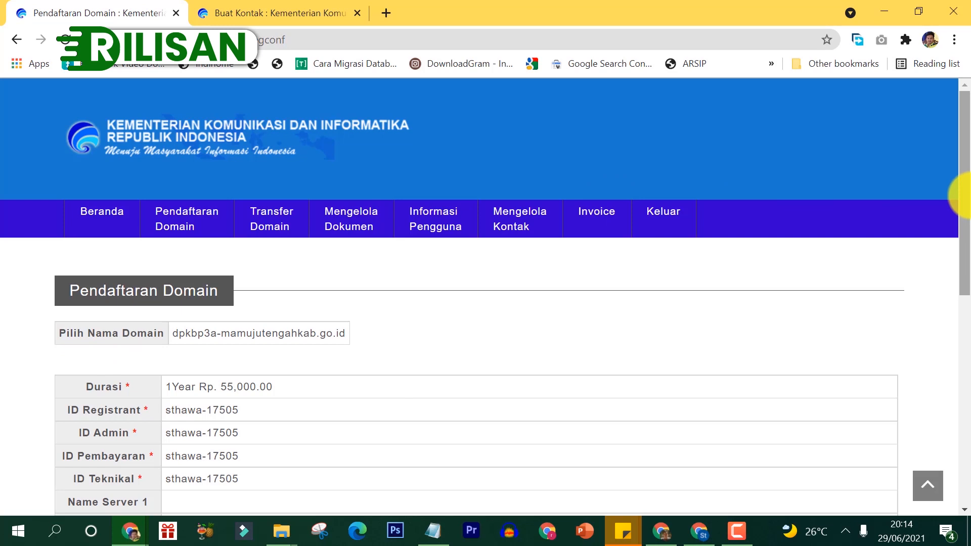
Step: Scroll through the summary and submit the dpkbp3a-mamujutengahkab.go.id registration request
left_click_drag(966, 205, 966, 368)
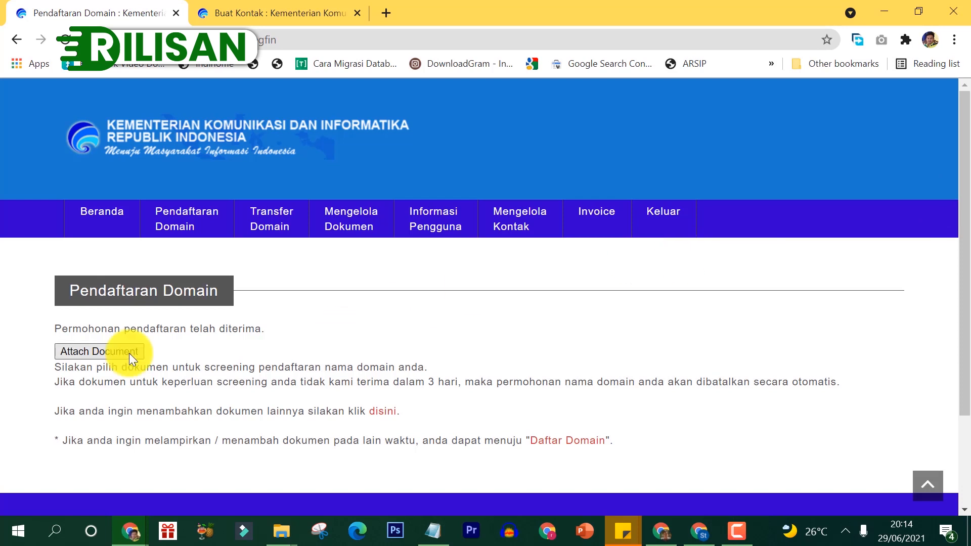
Step: Open the document-attachment page for dpkbp3a-mamujutengahkab.go.id and check the Dokumen 1 choices without selecting any
left_click(98, 353)
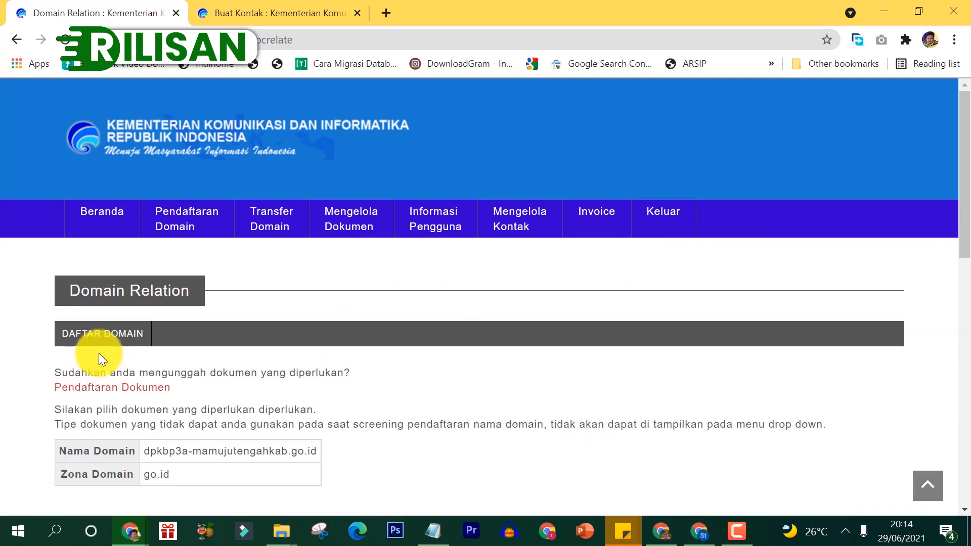
left_click_drag(965, 152, 962, 276)
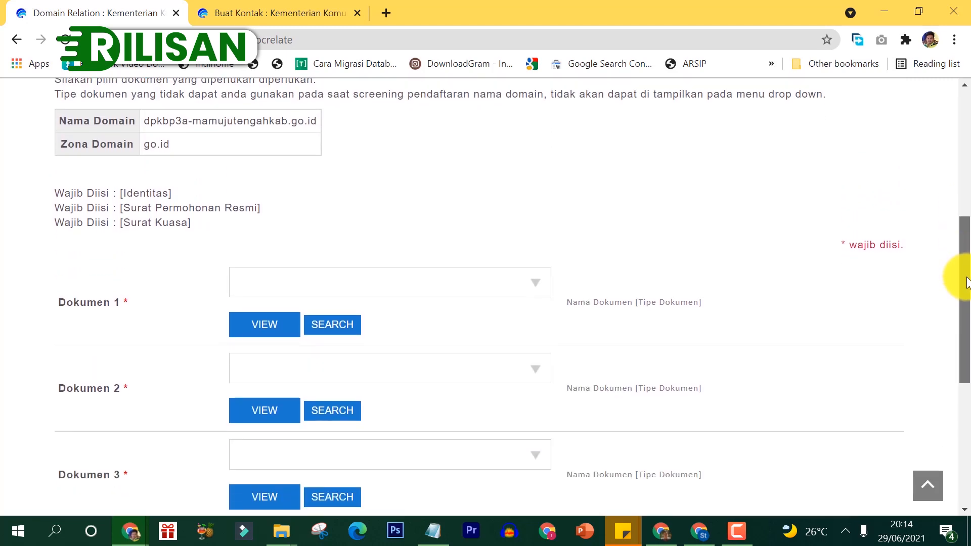
left_click(498, 288)
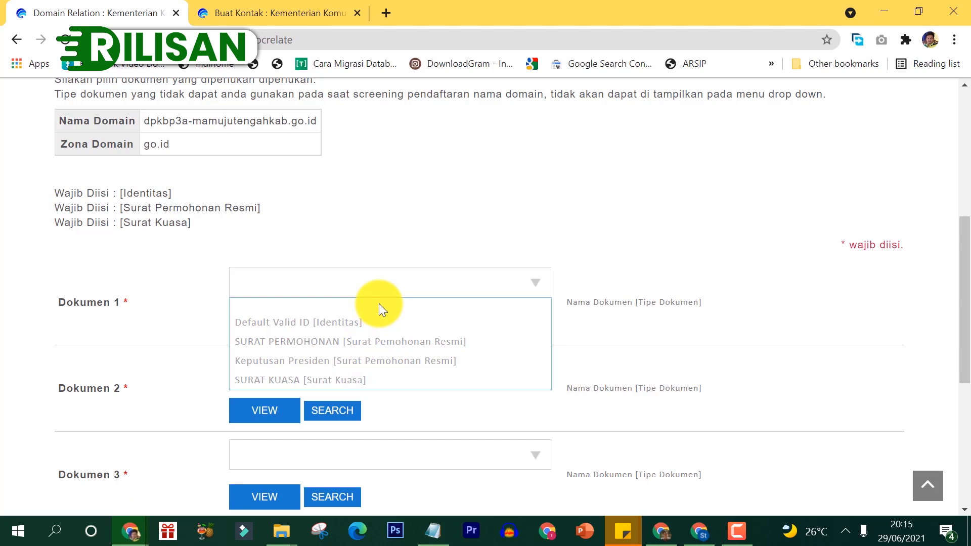
left_click(402, 250)
scroll(900, 263, "down", 2)
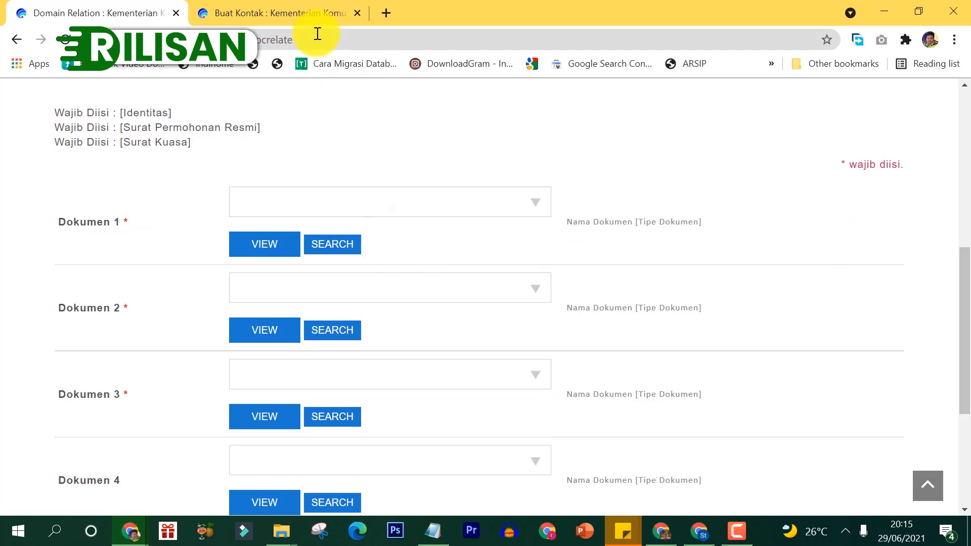
Step: In the second portal tab, go to Mengelola Dokumen and start a new Pendaftaran Dokumen form
left_click(302, 12)
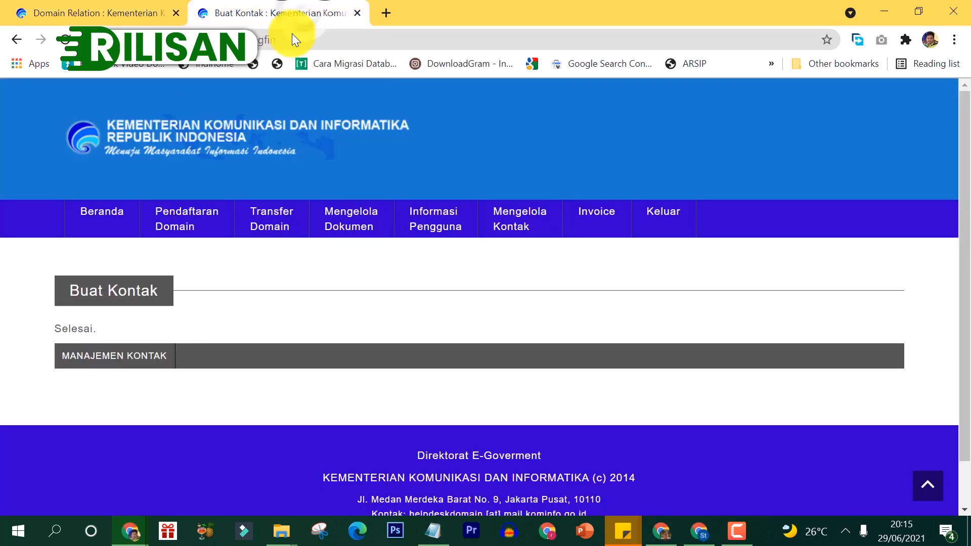
left_click(354, 225)
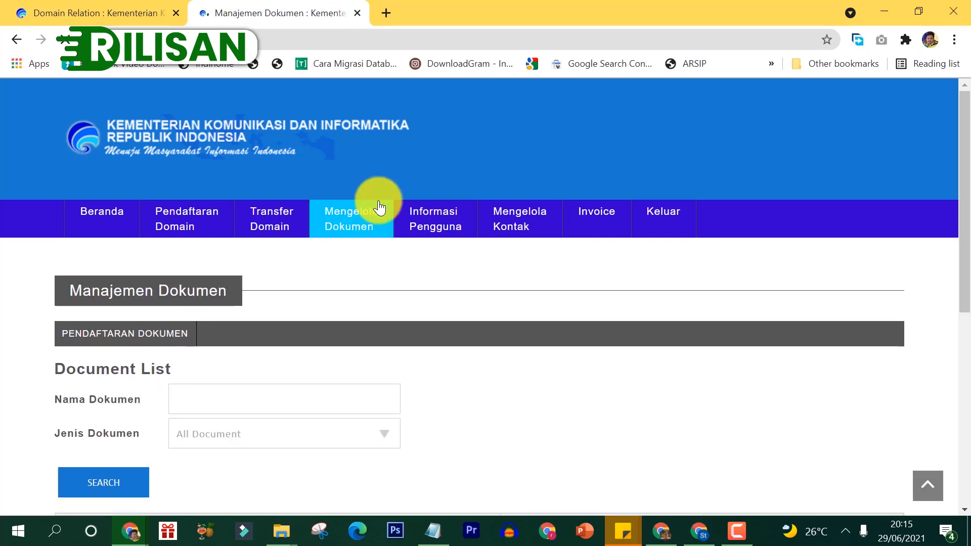
left_click_drag(960, 174, 963, 264)
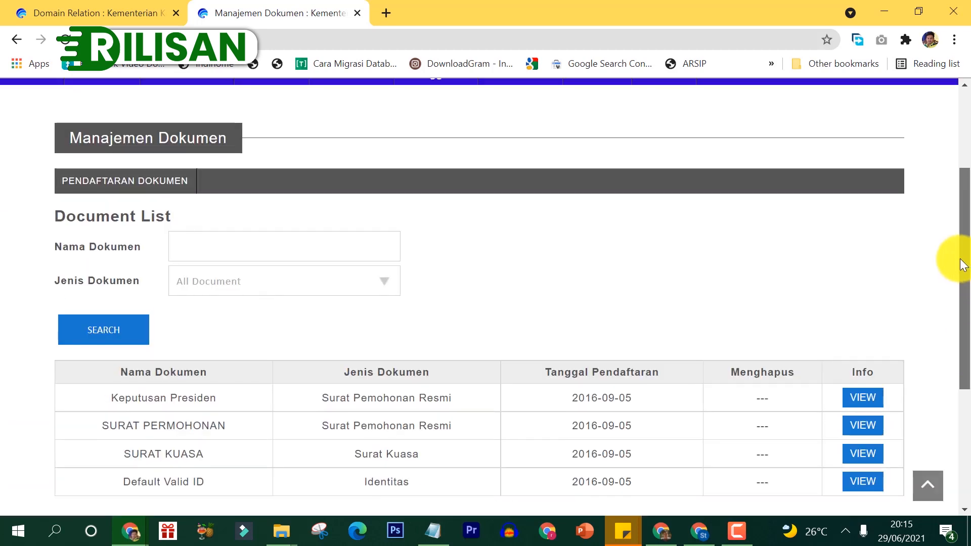
left_click(178, 184)
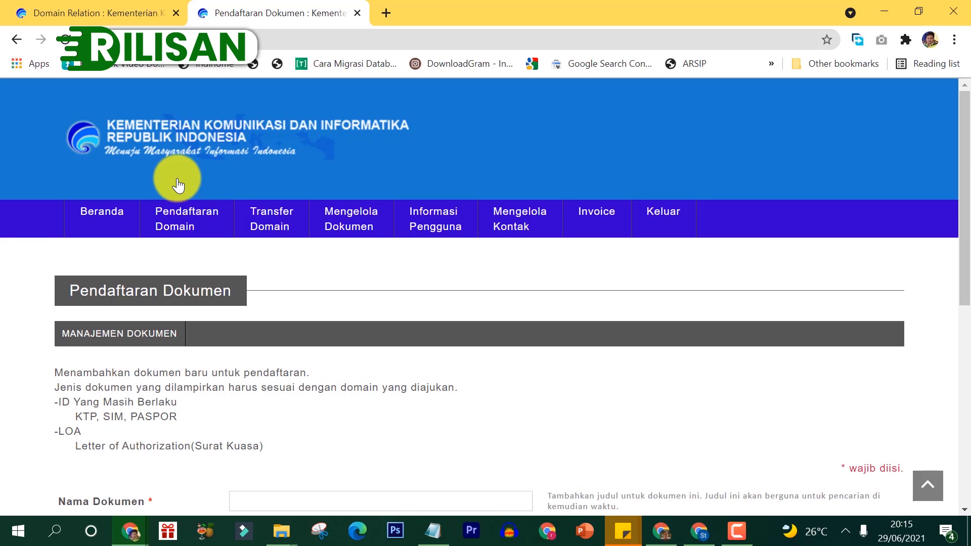
left_click_drag(963, 130, 969, 279)
Step: Fill in document 'Permohonan Domain Dinas KB', type Identitas, with KTE.jpg; preview it, then reopen the form
left_click(393, 213)
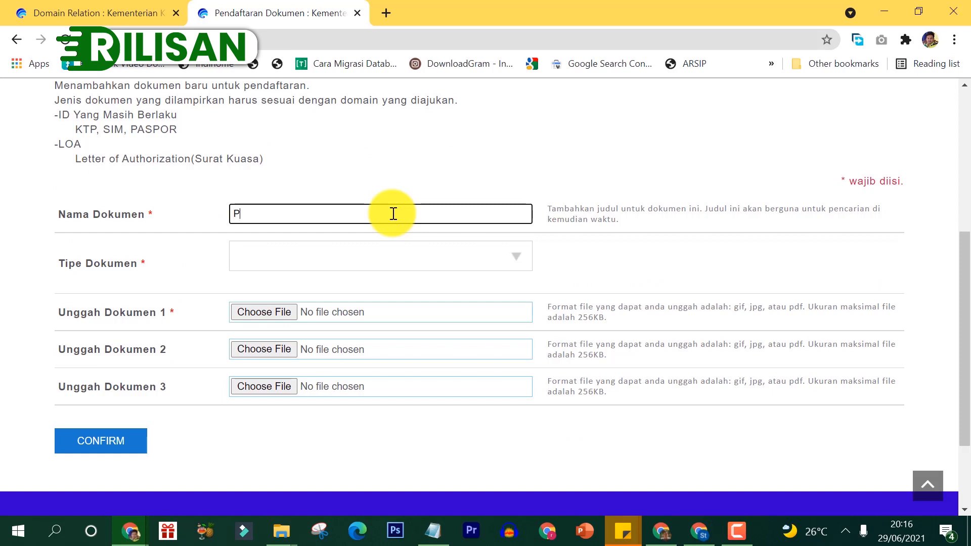
type("Permohonan Doma")
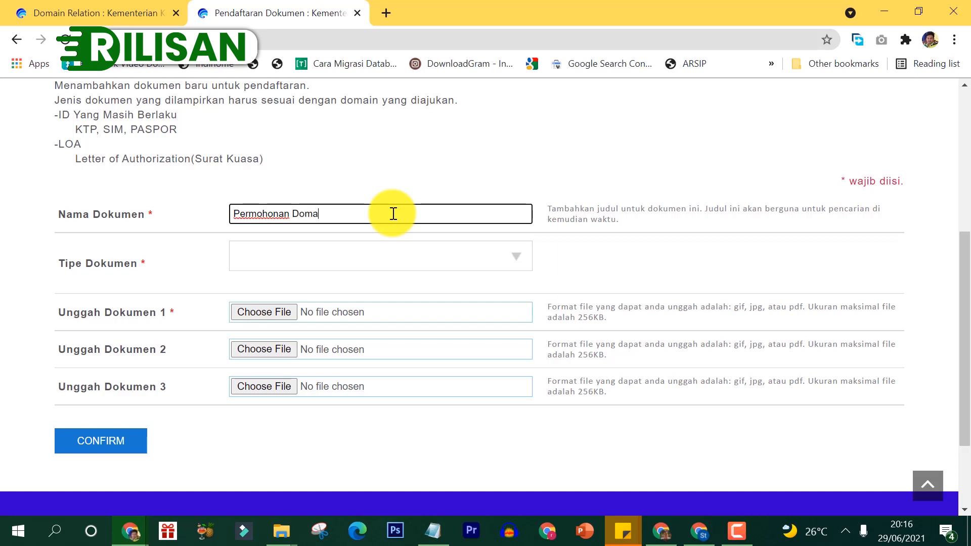
type("in Dinas KB")
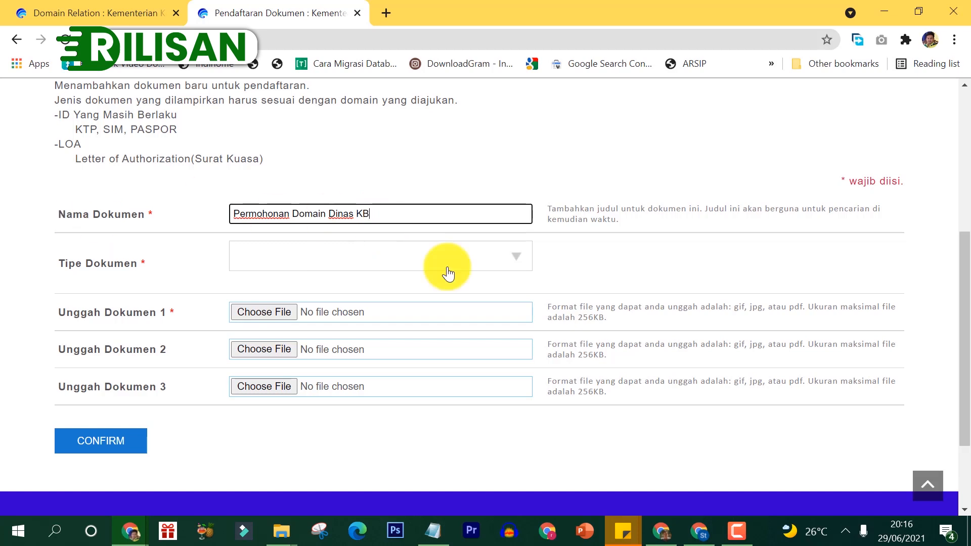
left_click(423, 266)
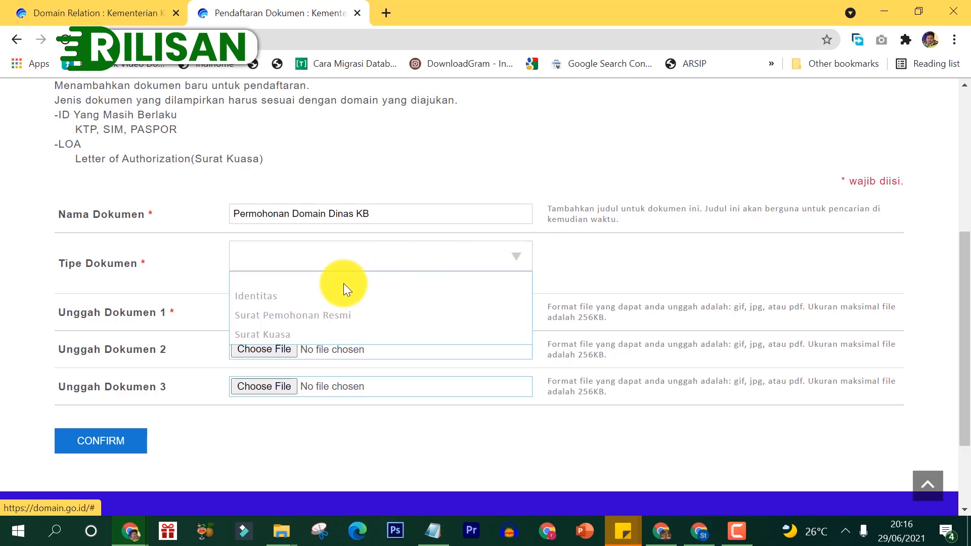
left_click(240, 301)
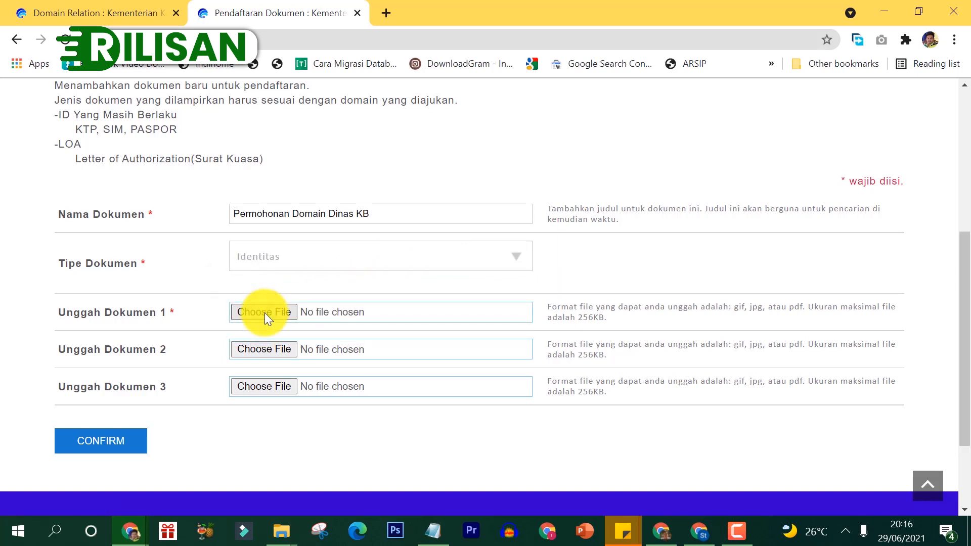
left_click(265, 313)
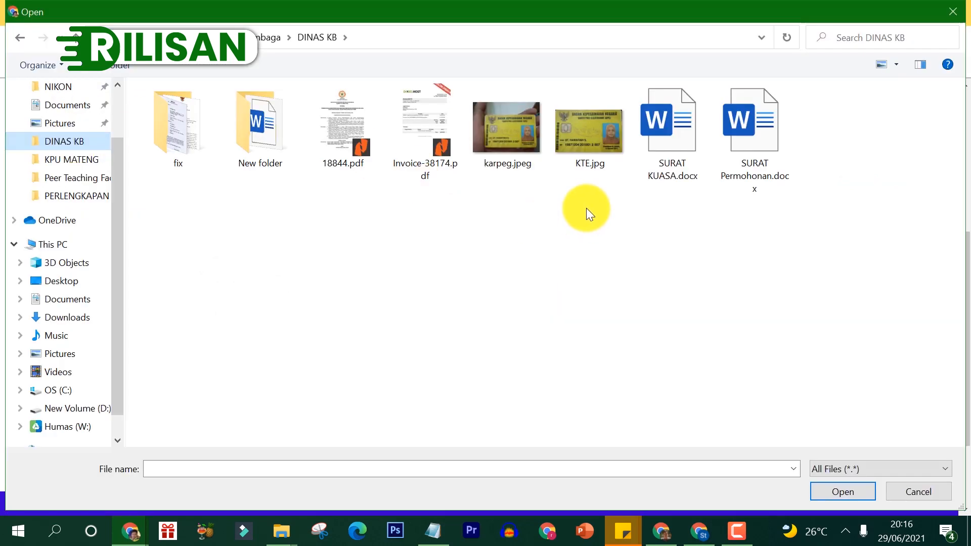
left_click(598, 150)
left_click(844, 494)
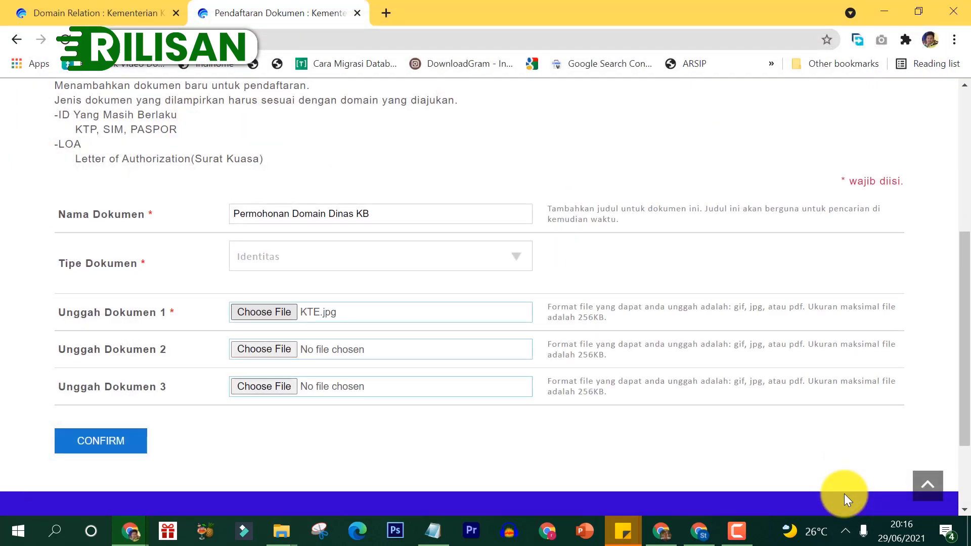
left_click(119, 446)
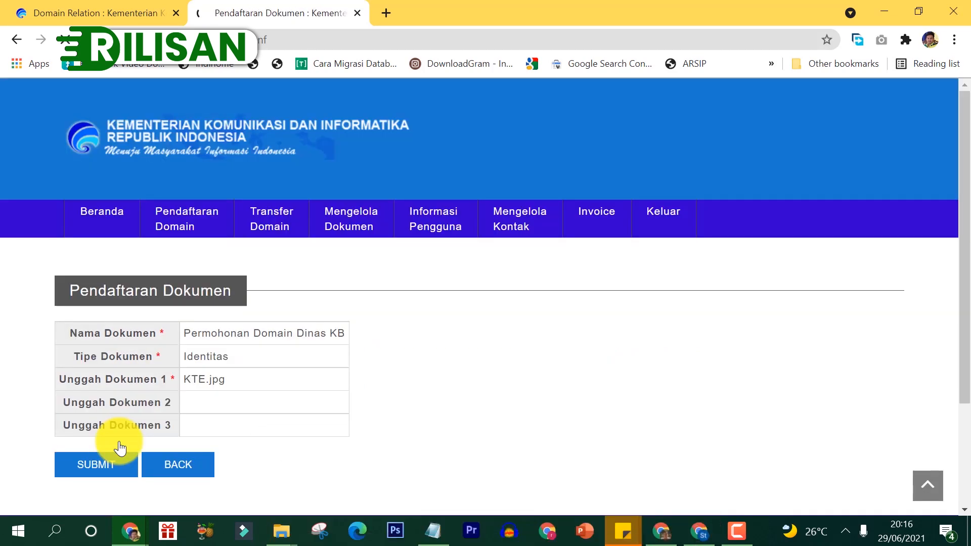
left_click(163, 469)
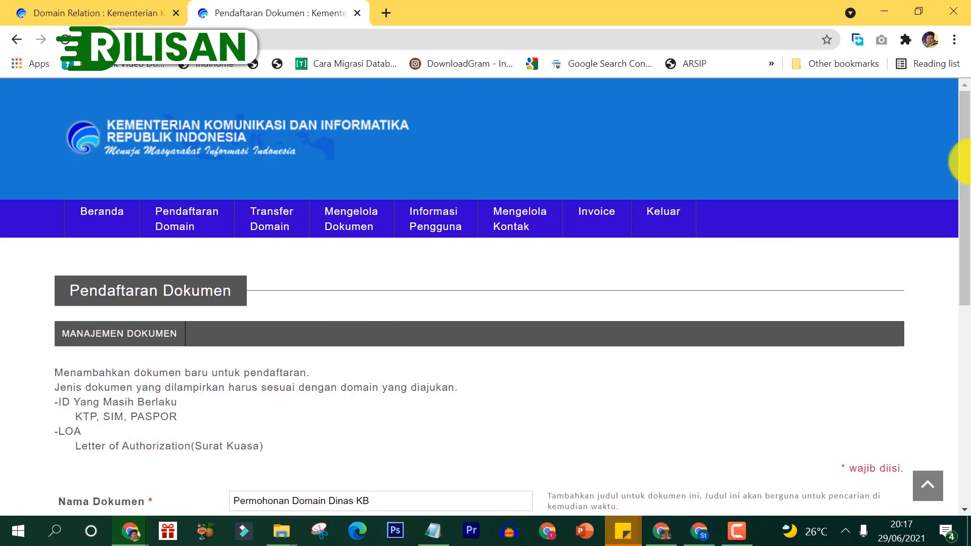
Step: Rename the document to 'KTE Domain Dinas KB'
left_click_drag(963, 159, 960, 271)
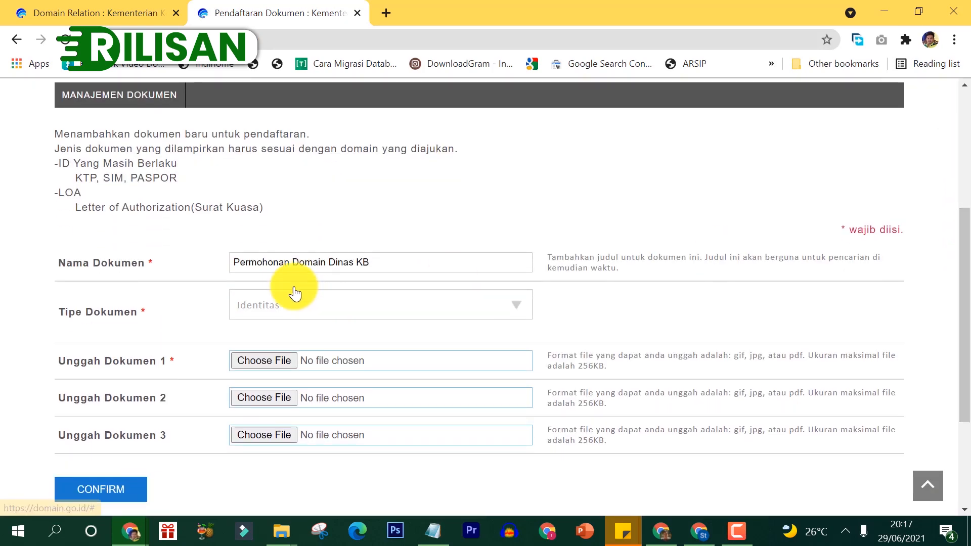
left_click(371, 262)
left_click_drag(371, 261, 199, 266)
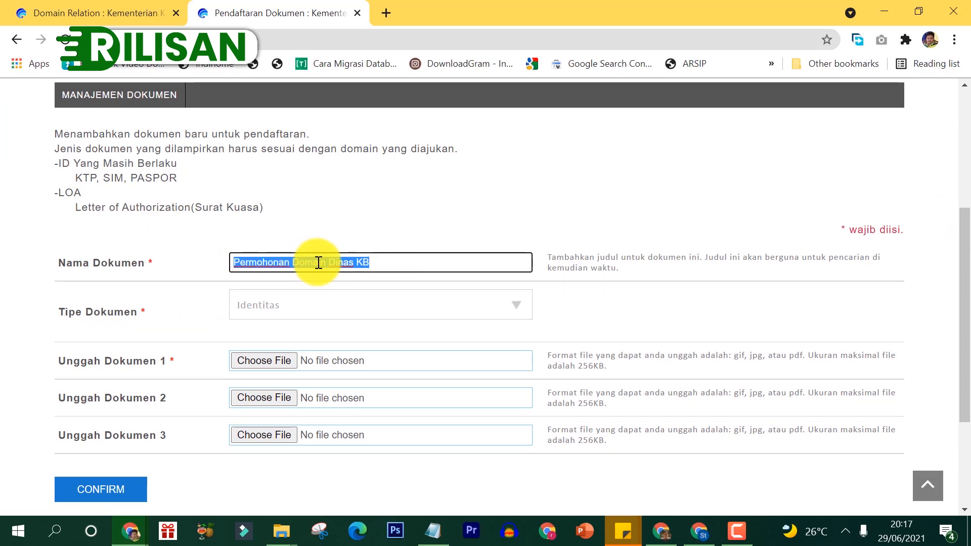
type("KTE")
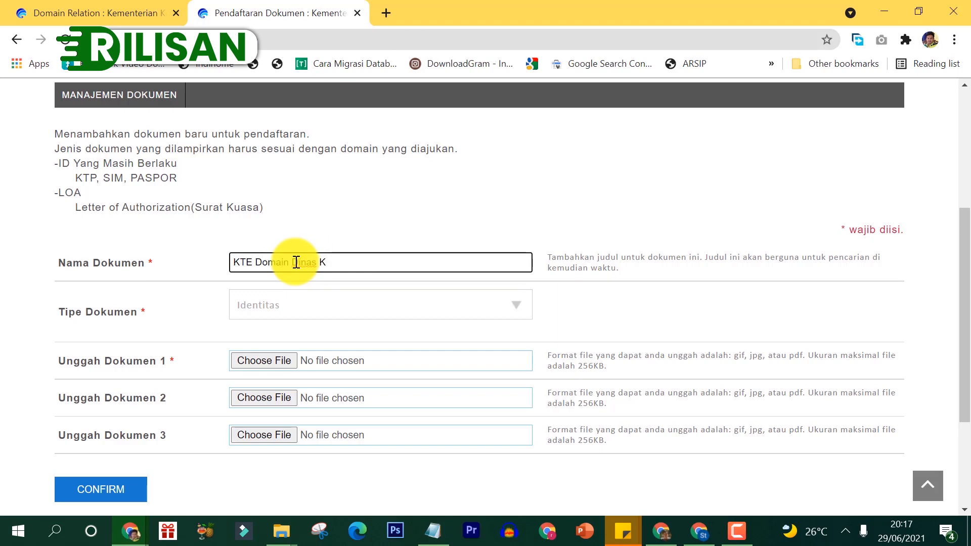
left_click(105, 499)
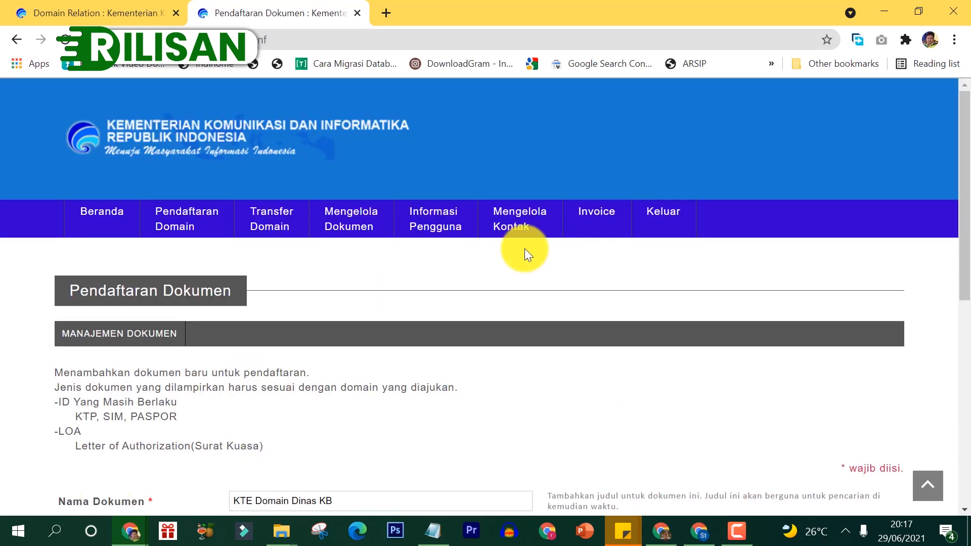
Step: Reattach KTE.jpg to the first upload slot, then confirm and submit the Identitas document
left_click_drag(965, 114, 966, 278)
left_click(252, 281)
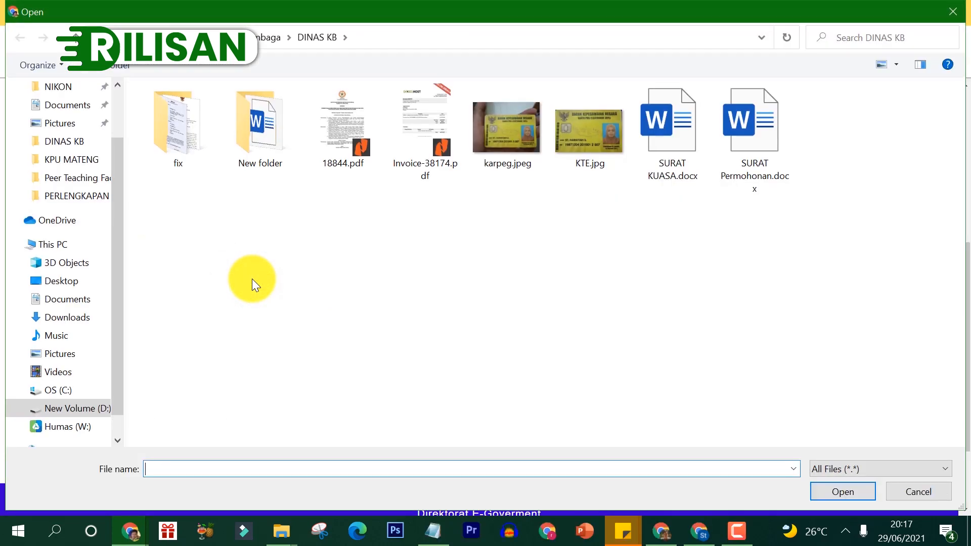
left_click(592, 165)
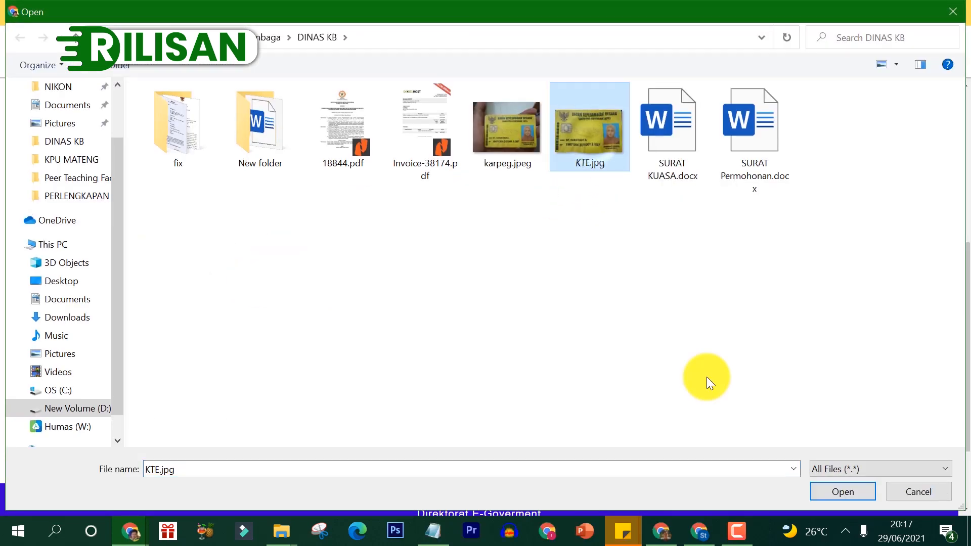
left_click(825, 487)
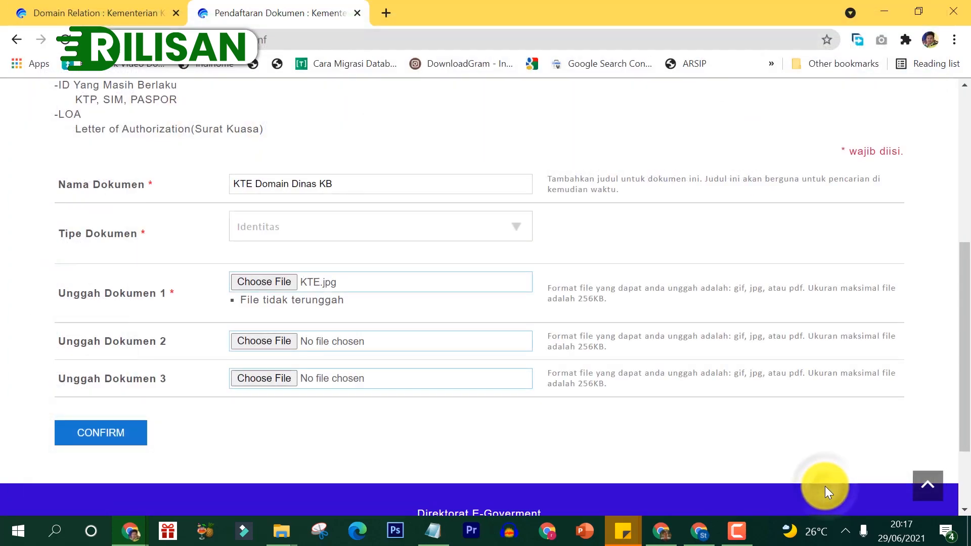
left_click(103, 436)
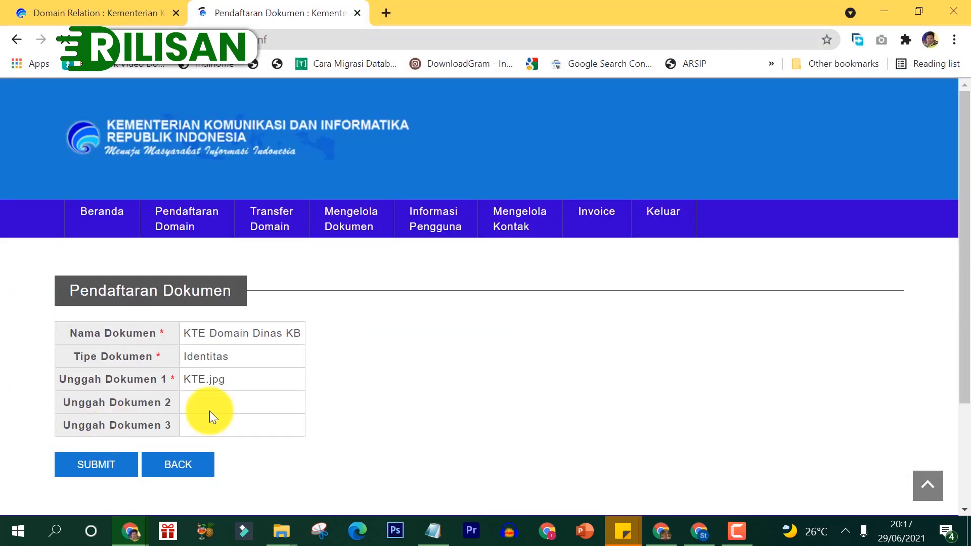
left_click(100, 474)
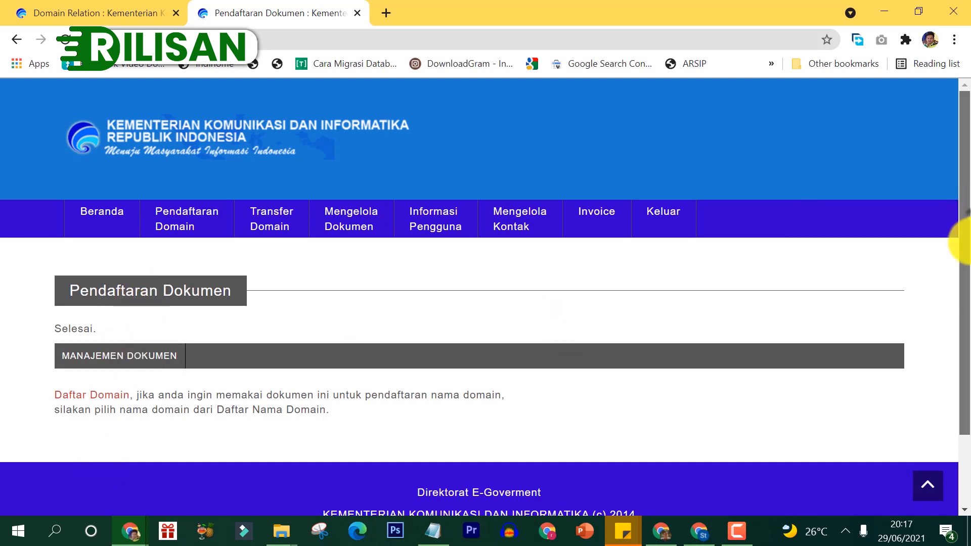
Step: Check KTE Domain Dinas KB is listed as Identitas in the document list, then begin another registration
left_click_drag(961, 242, 963, 335)
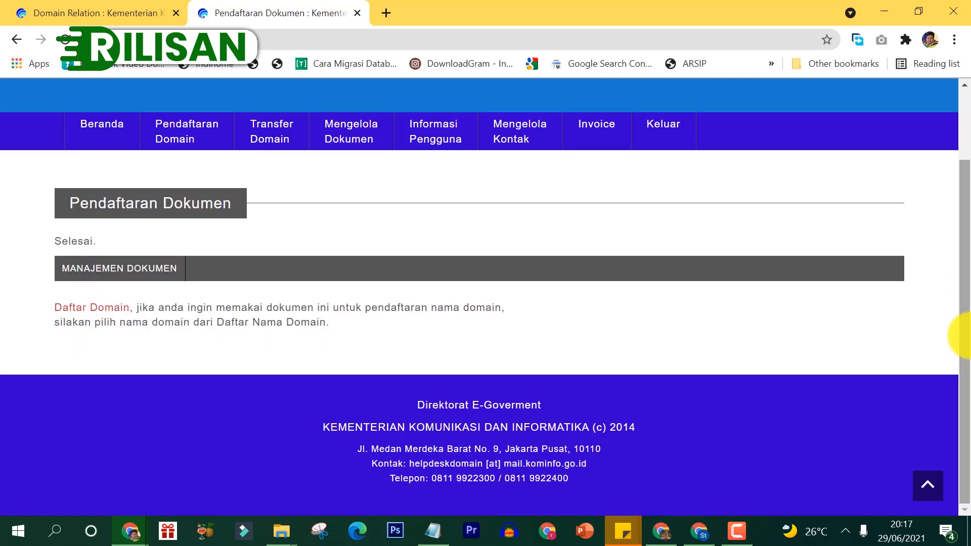
left_click(122, 273)
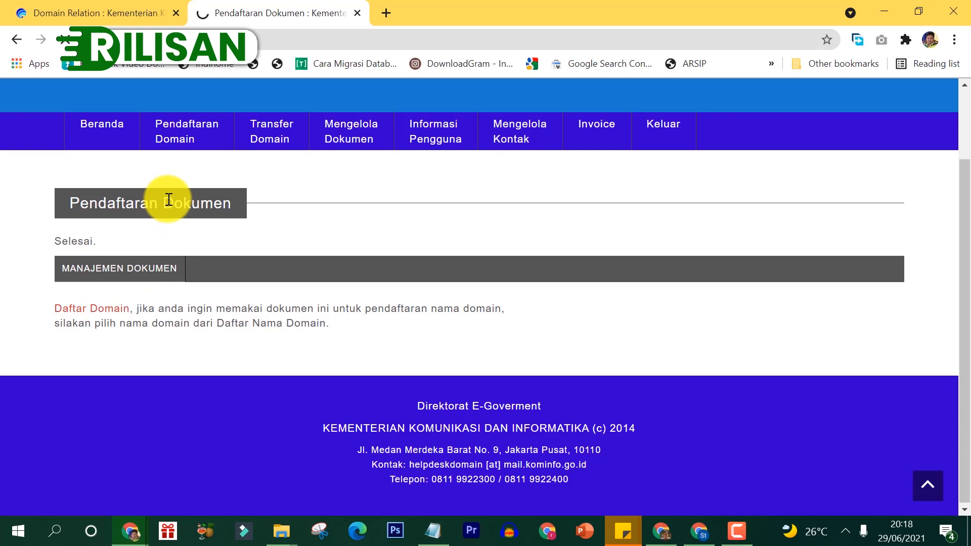
left_click_drag(963, 283, 964, 303)
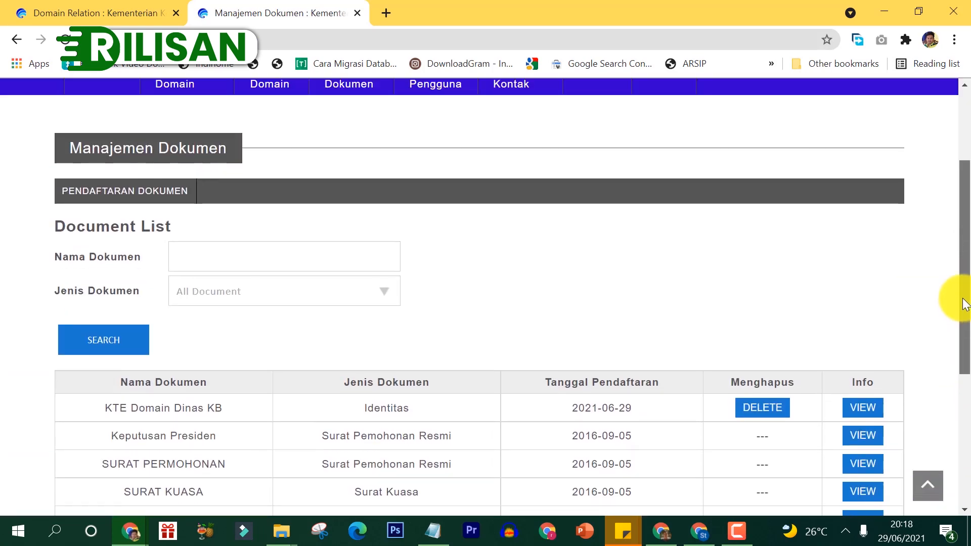
left_click(154, 201)
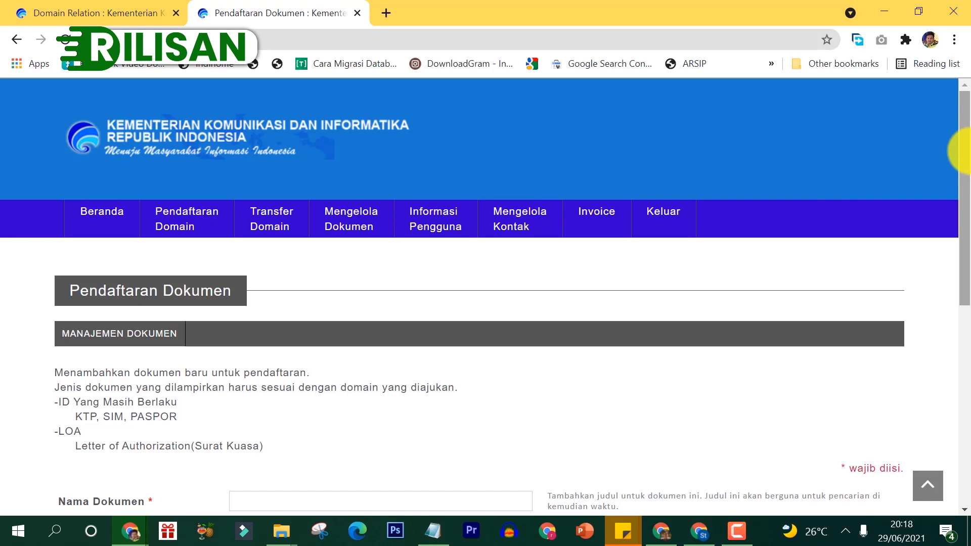
Step: Name the document 'Permohonan Domain Dinas KB' and set its type to Surat Pemohonan Resmi
left_click_drag(964, 151, 959, 237)
scroll(964, 261, "down", 1)
left_click(304, 282)
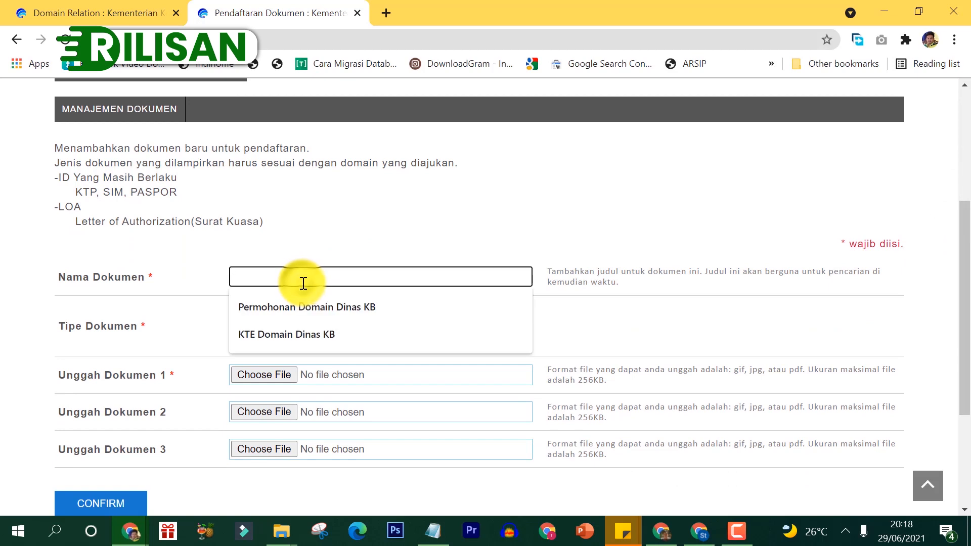
left_click(312, 312)
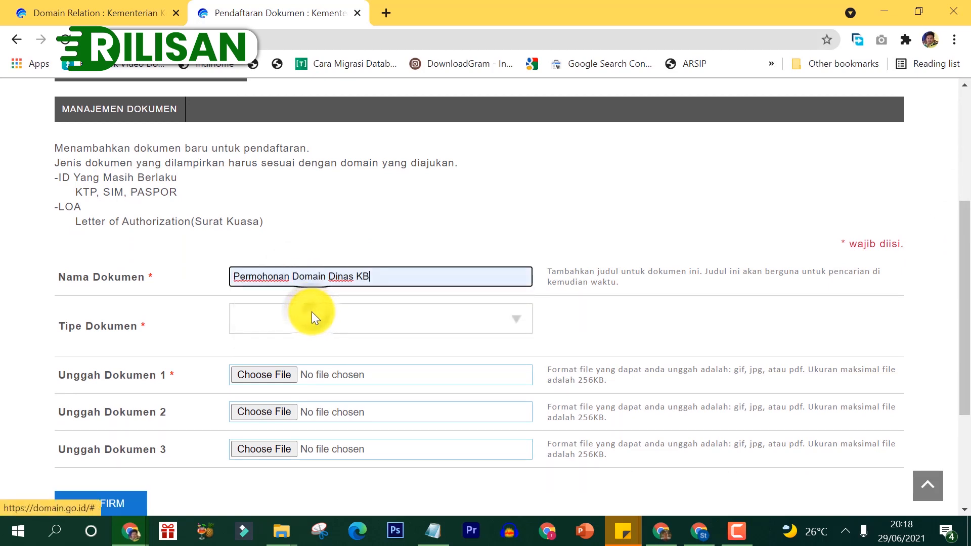
left_click(264, 317)
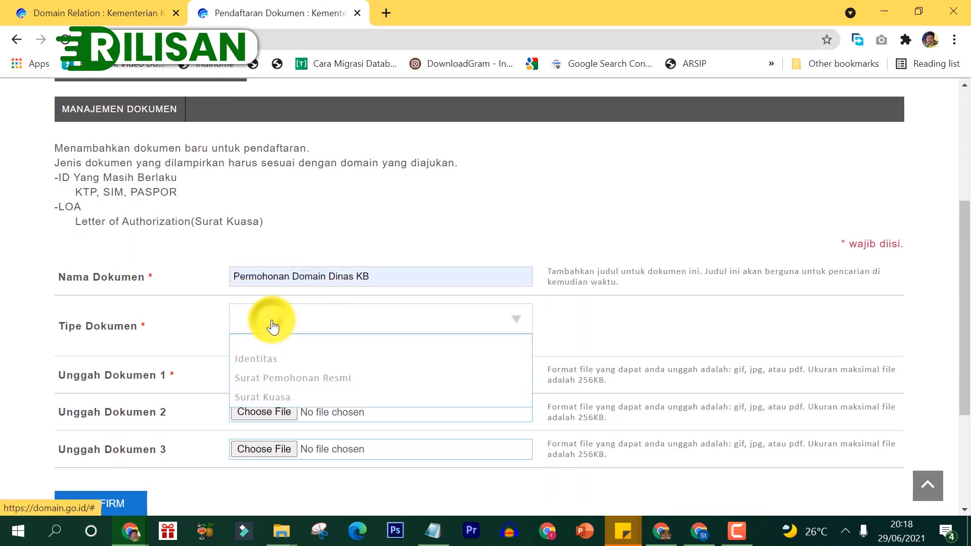
left_click(267, 378)
Step: Attach permohonan.pdf from the fix folder, then confirm and submit the application letter
left_click(245, 374)
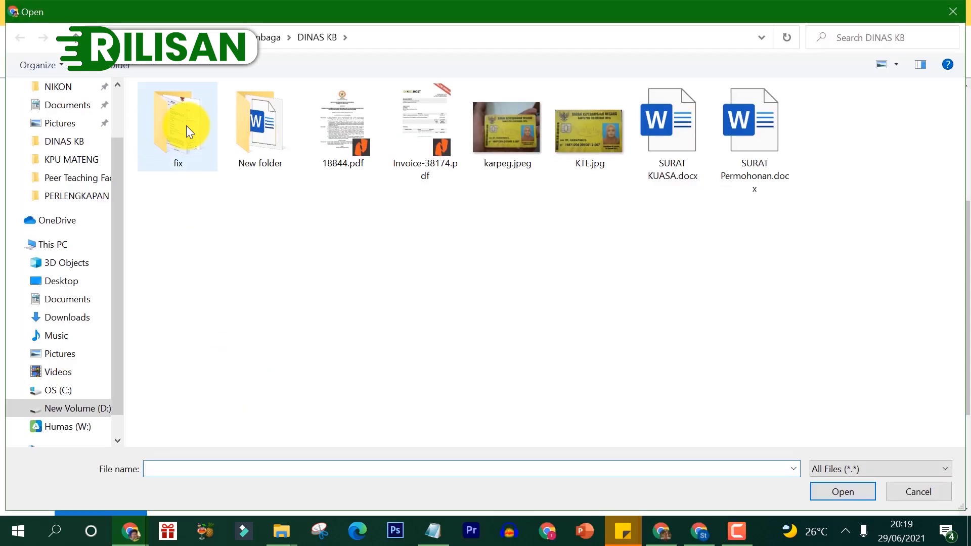
double_click(187, 126)
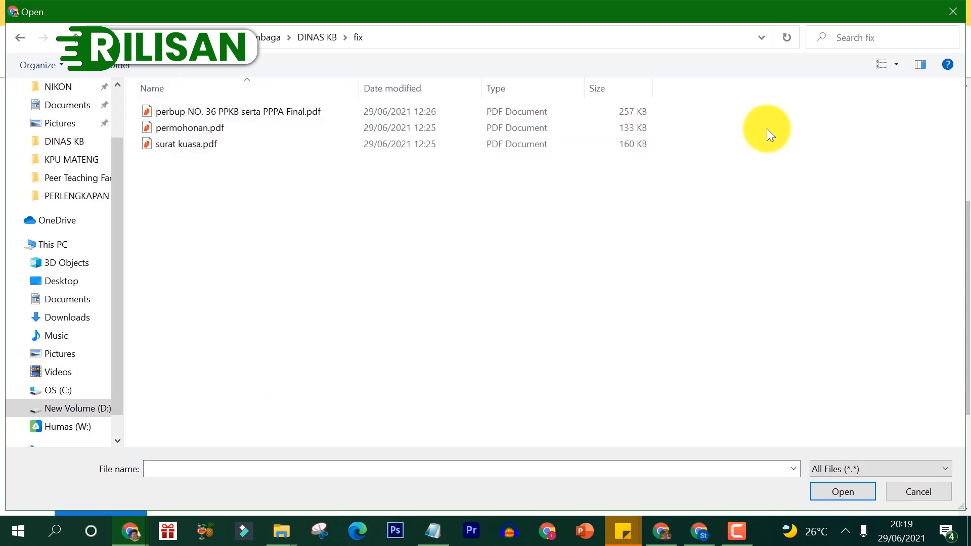
left_click(898, 64)
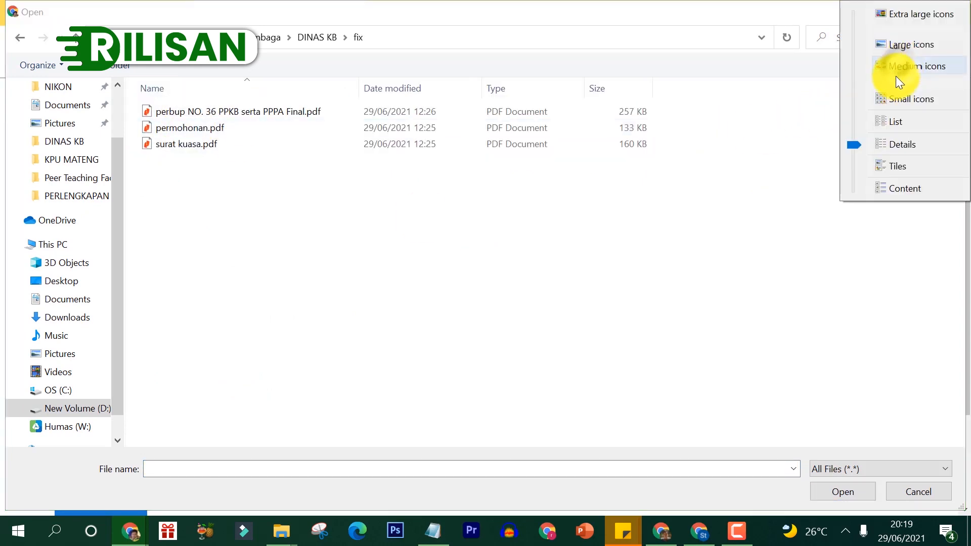
left_click(912, 47)
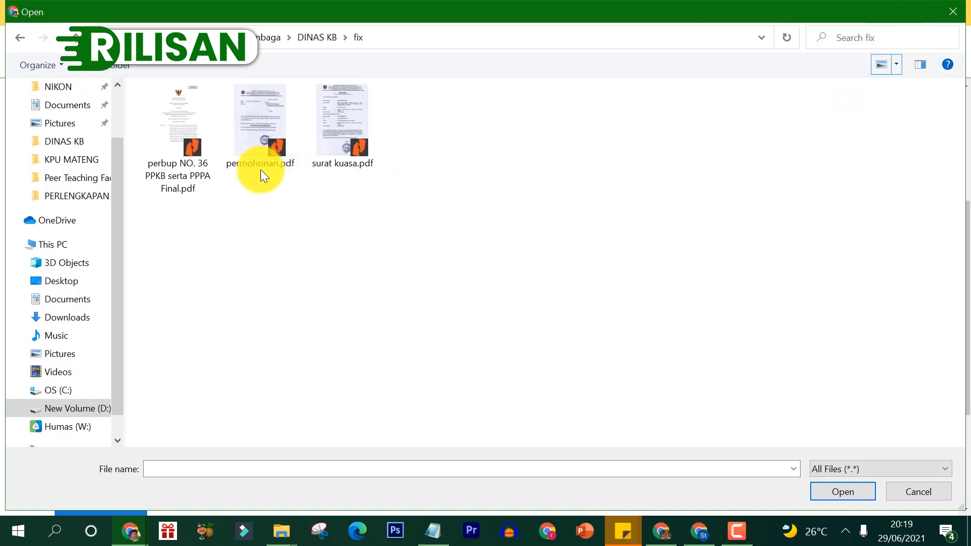
double_click(266, 146)
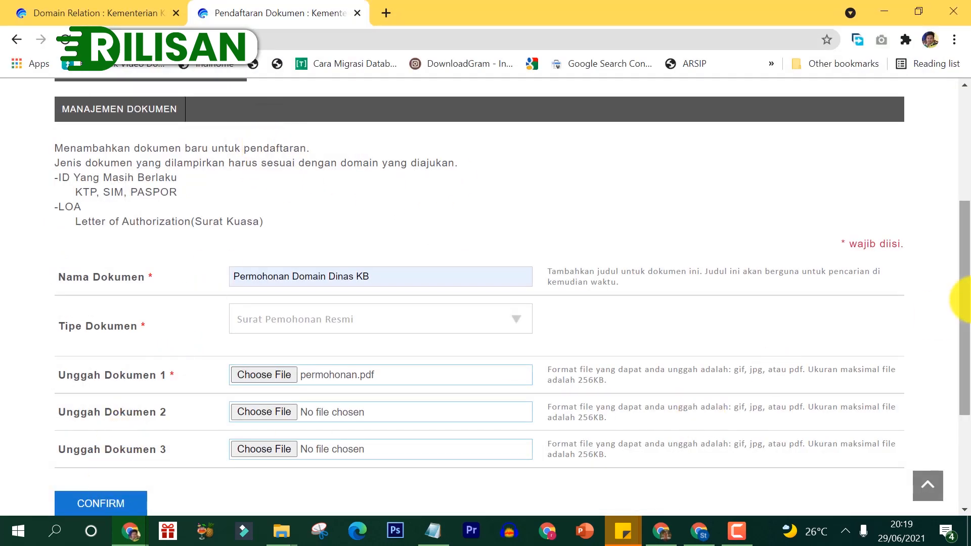
left_click_drag(964, 293, 964, 401)
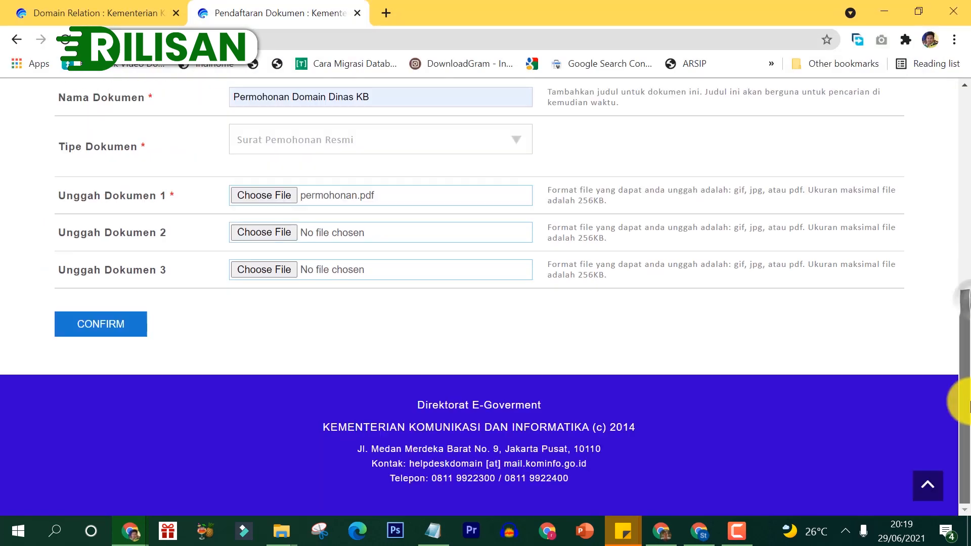
left_click(125, 330)
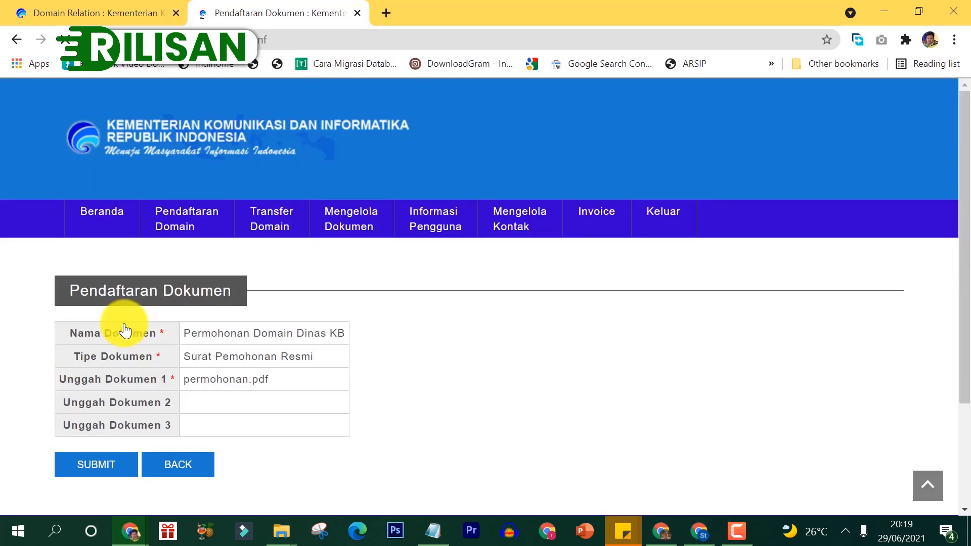
left_click(96, 464)
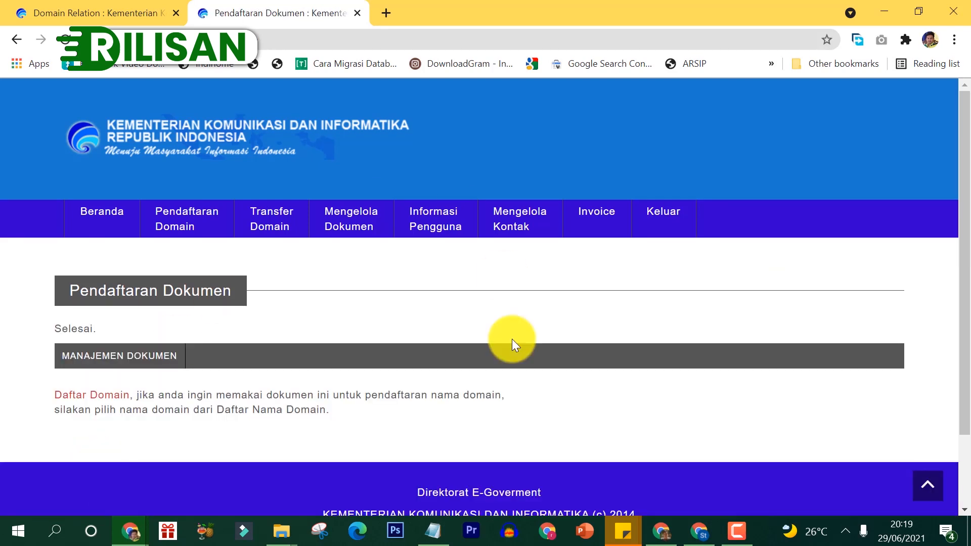
Step: Verify Permohonan Domain Dinas KB and KTE Domain Dinas KB appear in the document list dated 2021-06-29
left_click(122, 362)
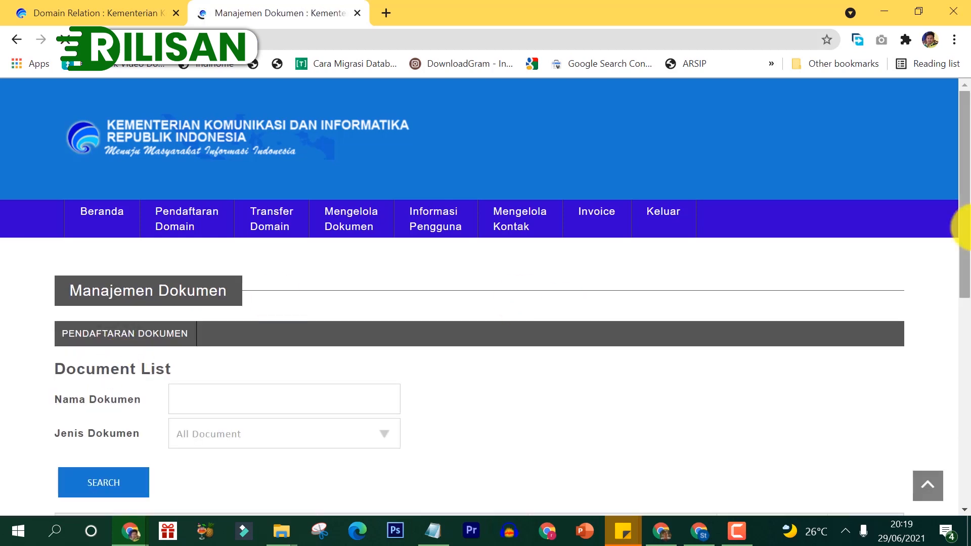
left_click_drag(964, 208, 964, 332)
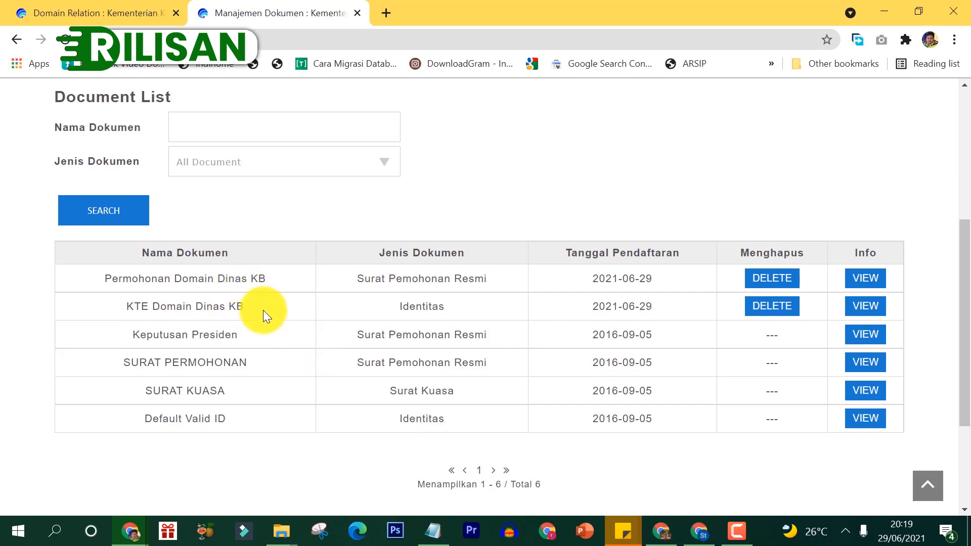
left_click_drag(964, 300, 960, 256)
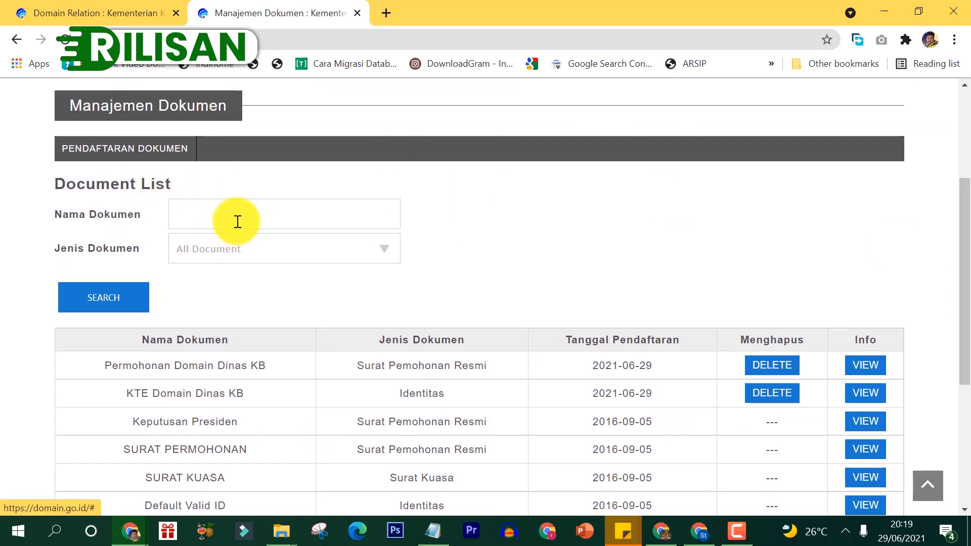
Step: Start a new document named 'Surat Kuasa Domain Dinas KB' with surat kuasa.pdf attached
left_click(169, 156)
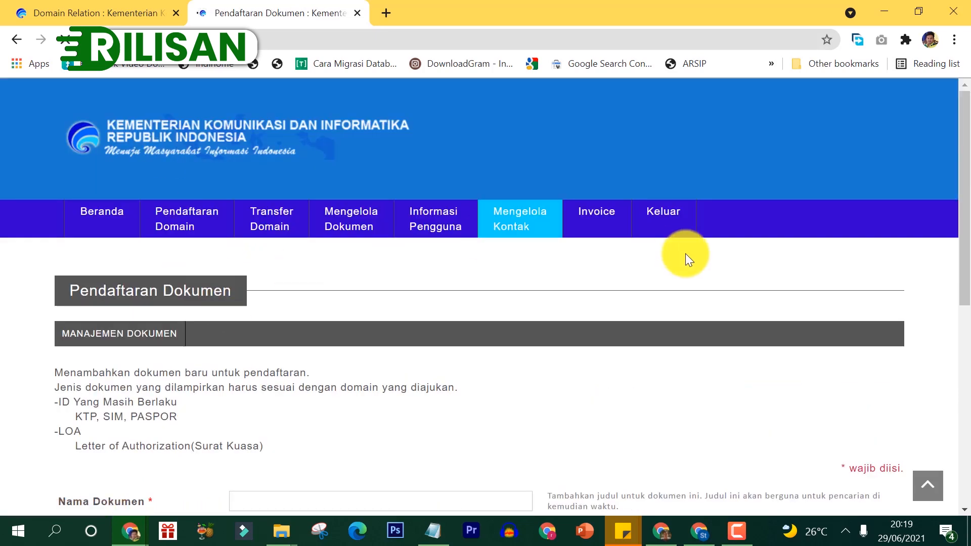
left_click_drag(962, 239, 969, 333)
scroll(967, 331, "down", 1)
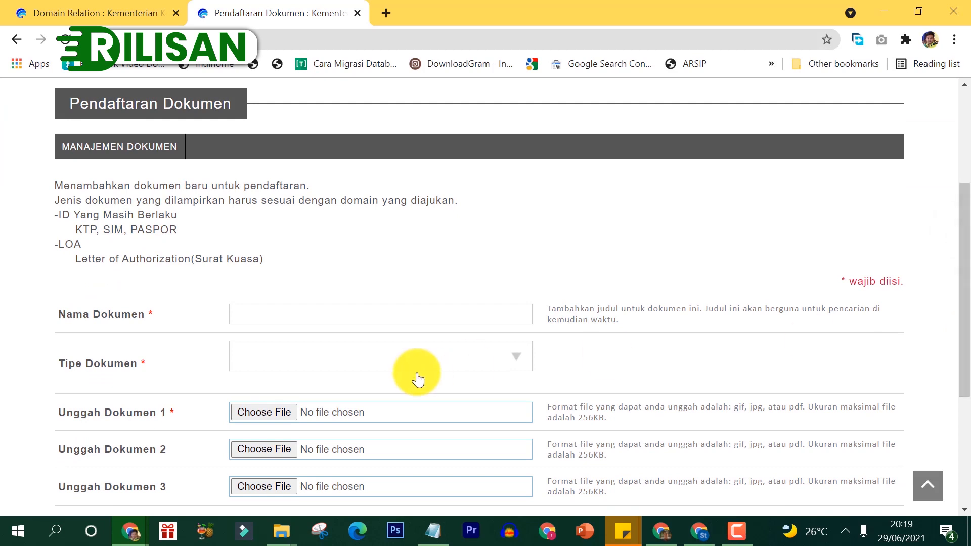
left_click(287, 312)
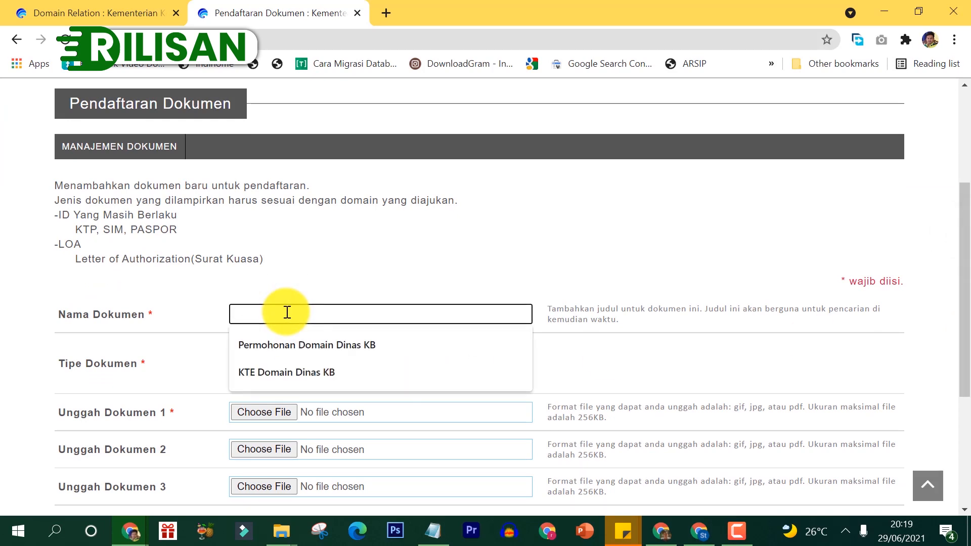
type("S")
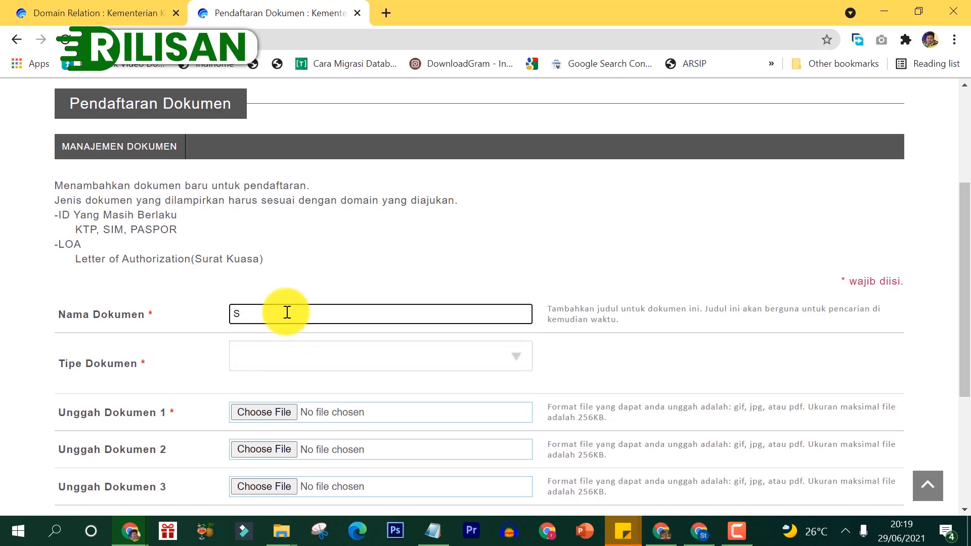
type("urat Kuasa Domain Dinas KB")
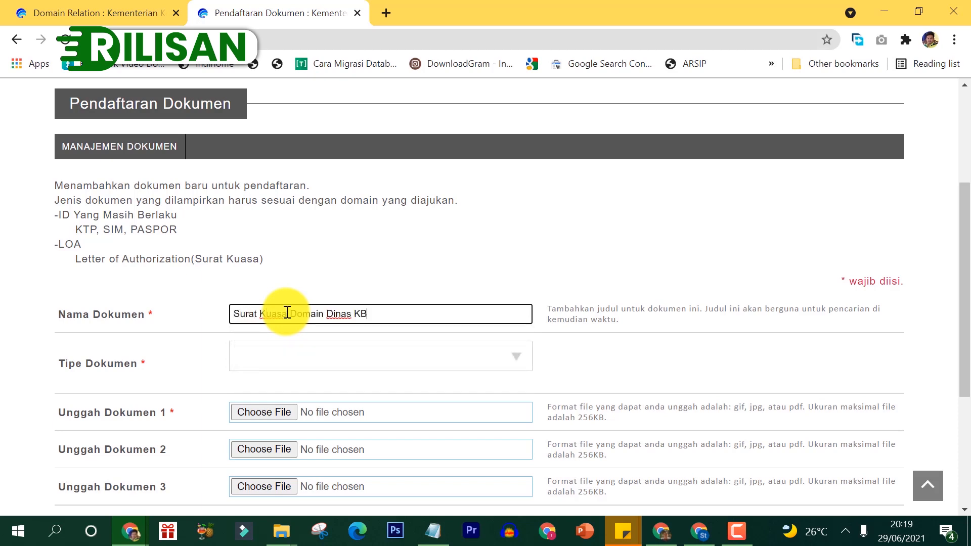
left_click(246, 411)
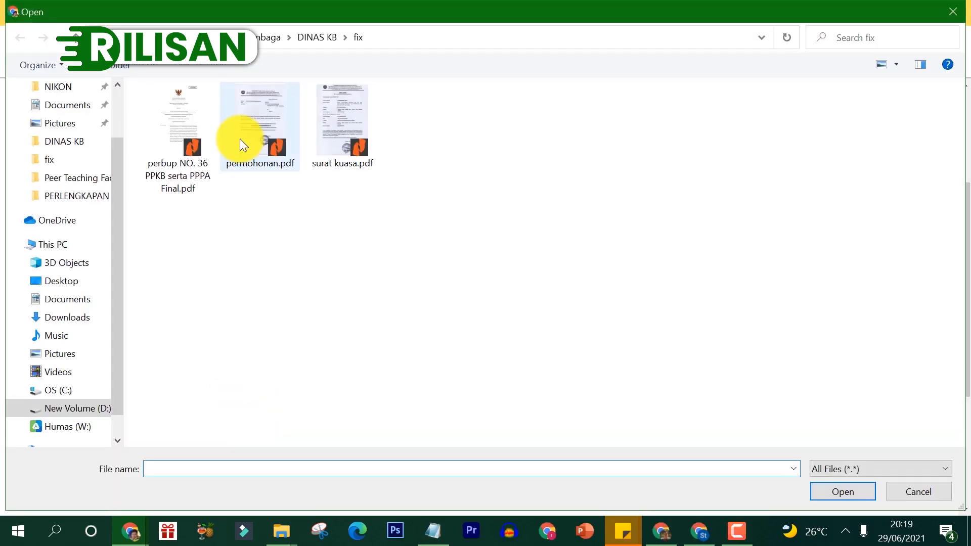
left_click(354, 131)
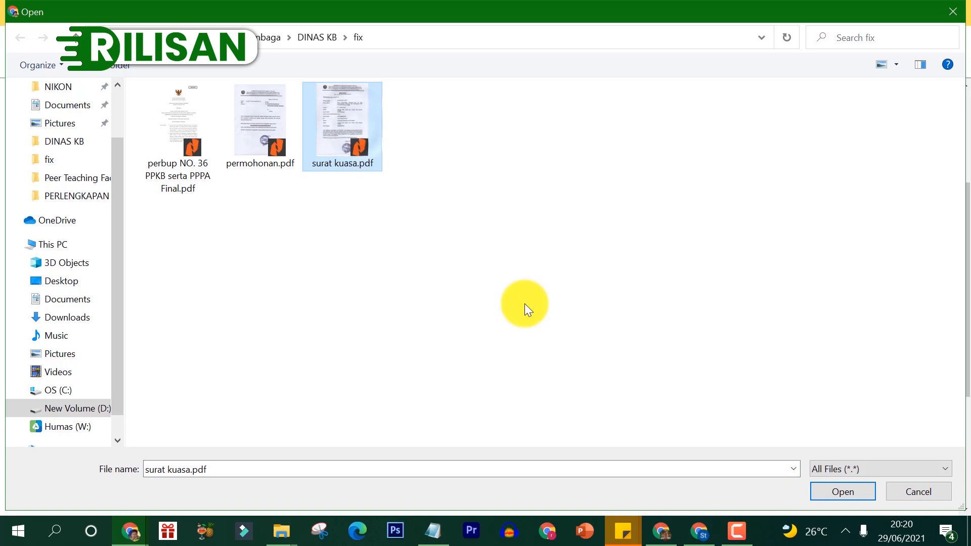
left_click(845, 496)
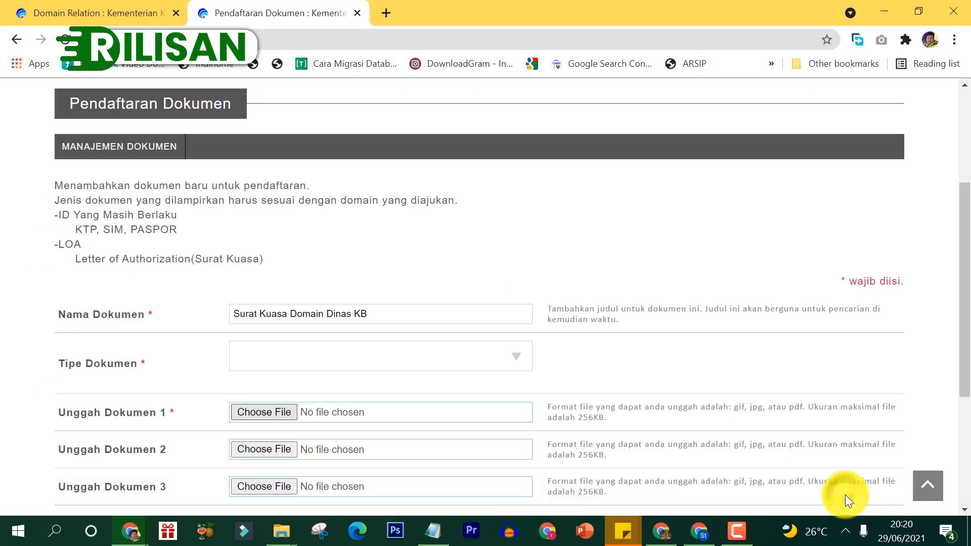
Step: Set the document type to Surat Kuasa and send it for confirmation
left_click_drag(966, 298, 954, 386)
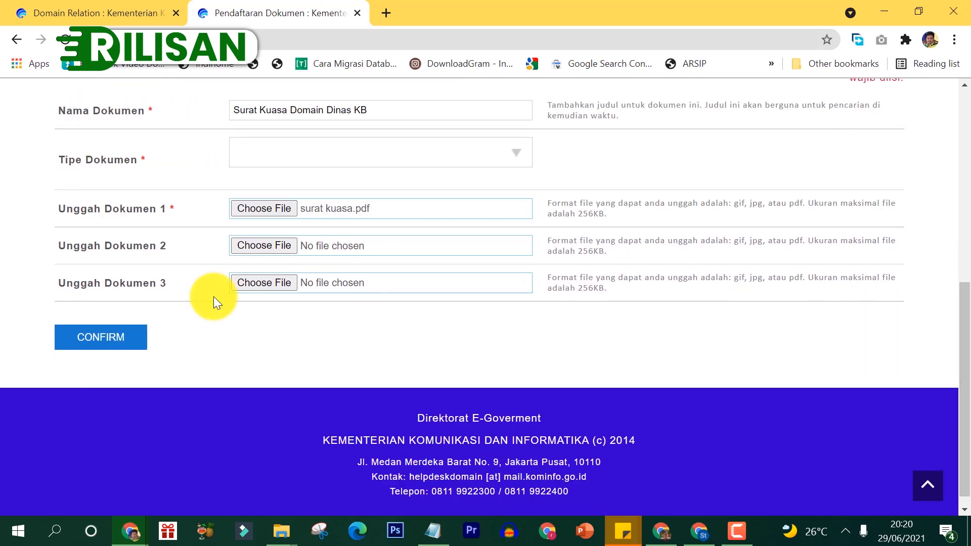
left_click(296, 152)
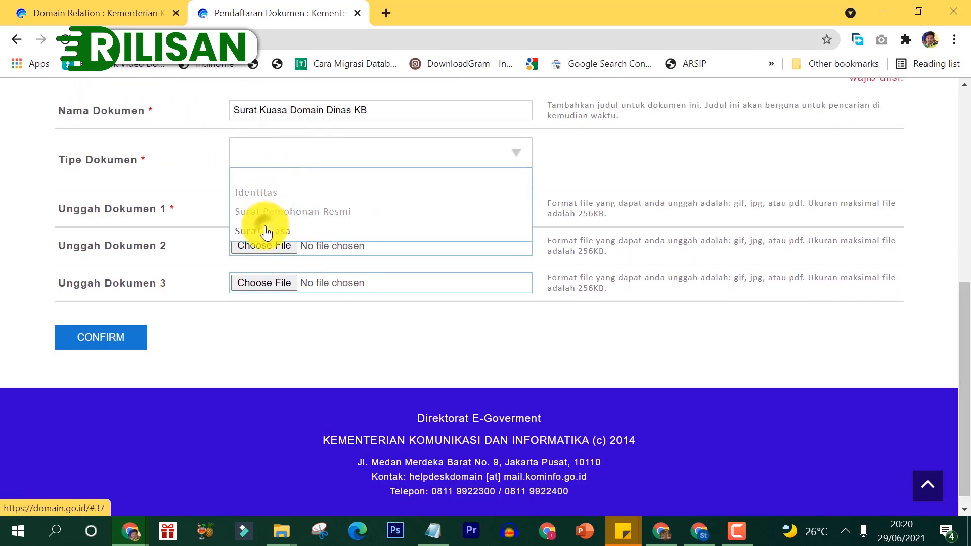
left_click(263, 228)
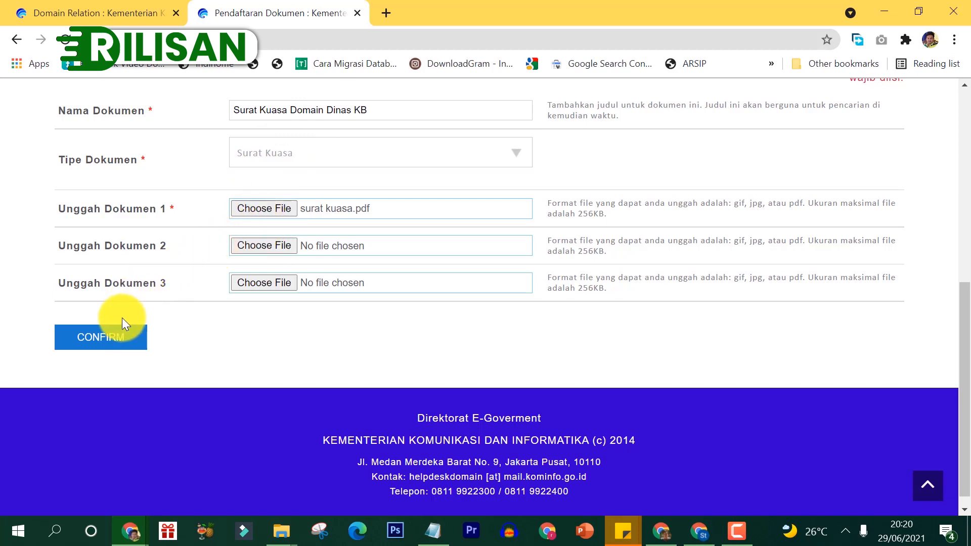
left_click(116, 341)
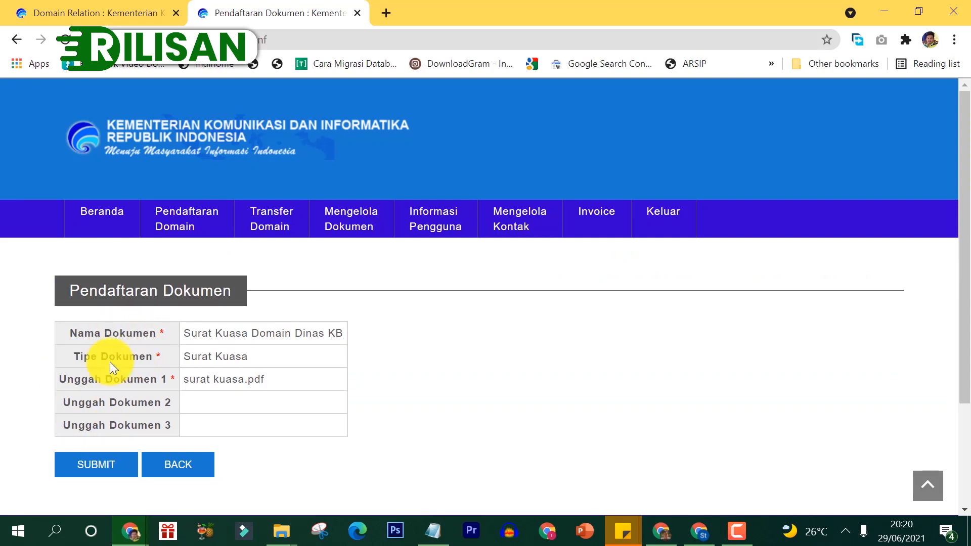
Step: Submit the Surat Kuasa document registration and go back to the Domain Relation page
left_click(85, 468)
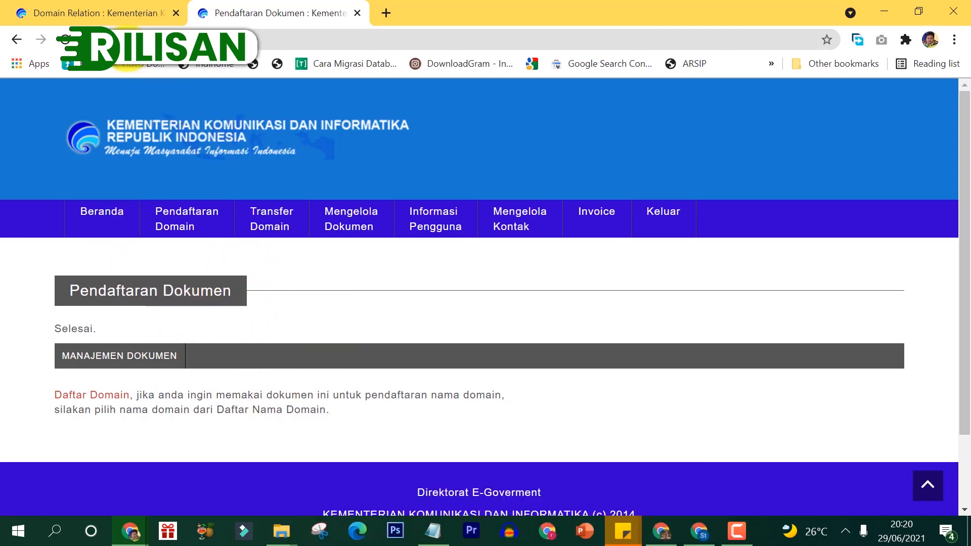
left_click(133, 8)
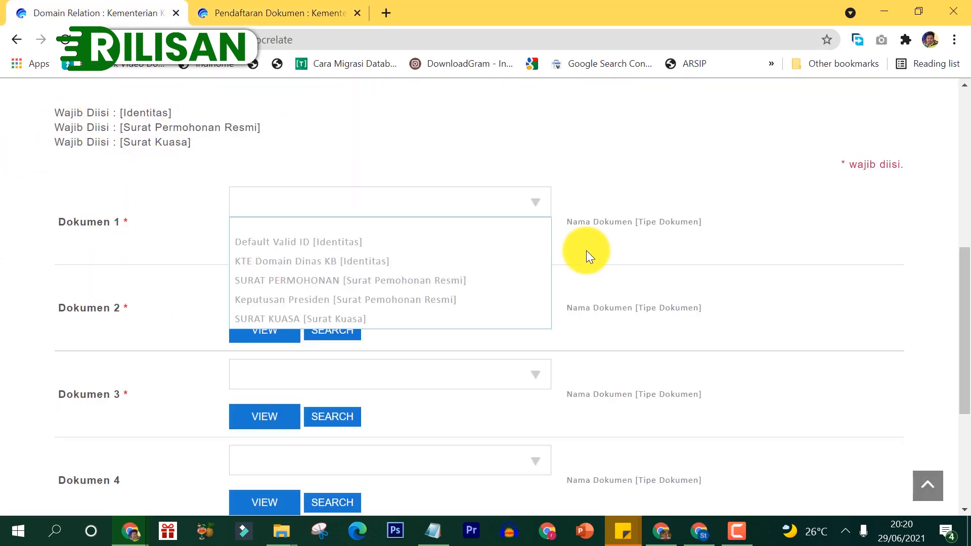
Step: Reload the Domain Relation form, allowing resubmission, and list the Dokumen 1 choices
mouse_move(961, 284)
left_mouse_down()
mouse_move(967, 266)
mouse_move(958, 277)
left_mouse_up()
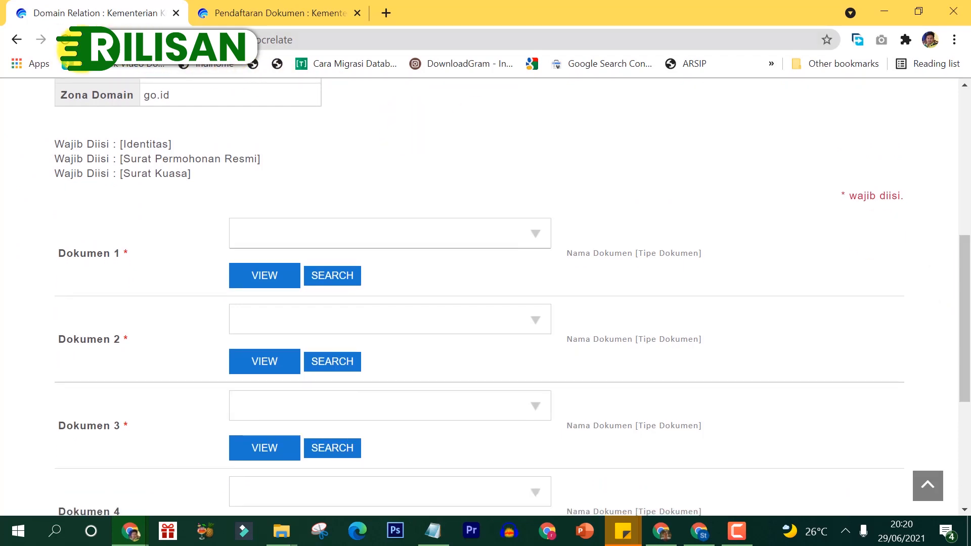
left_click(66, 41)
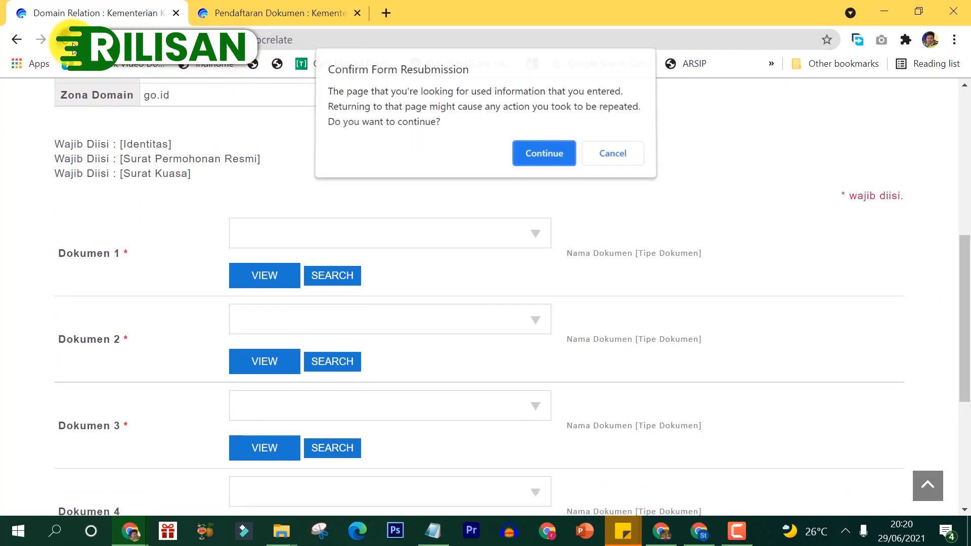
left_click(555, 163)
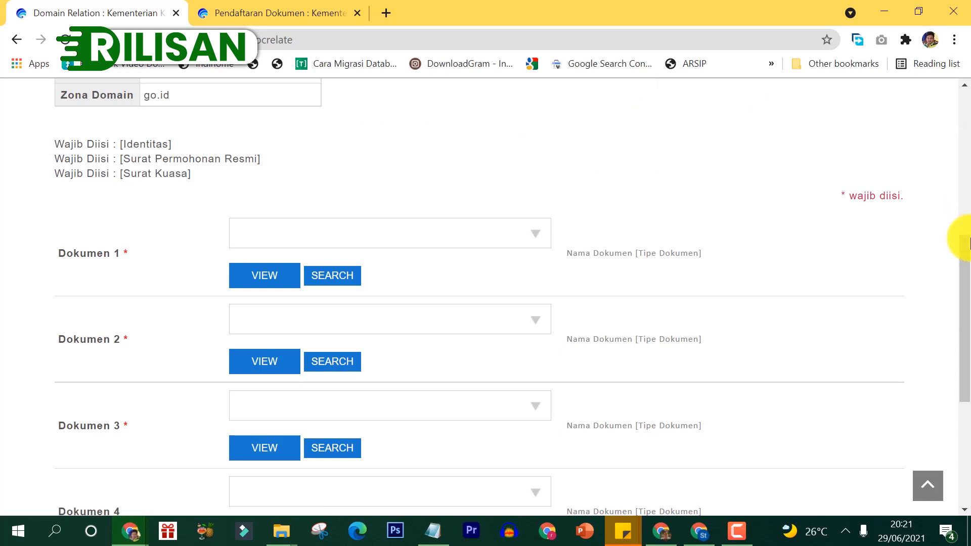
left_click_drag(955, 236, 965, 253)
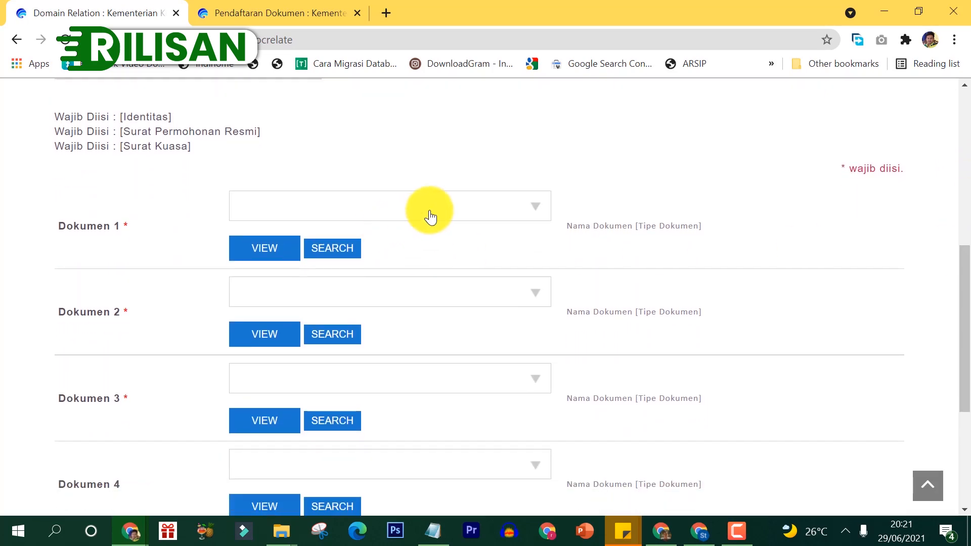
left_click(543, 210)
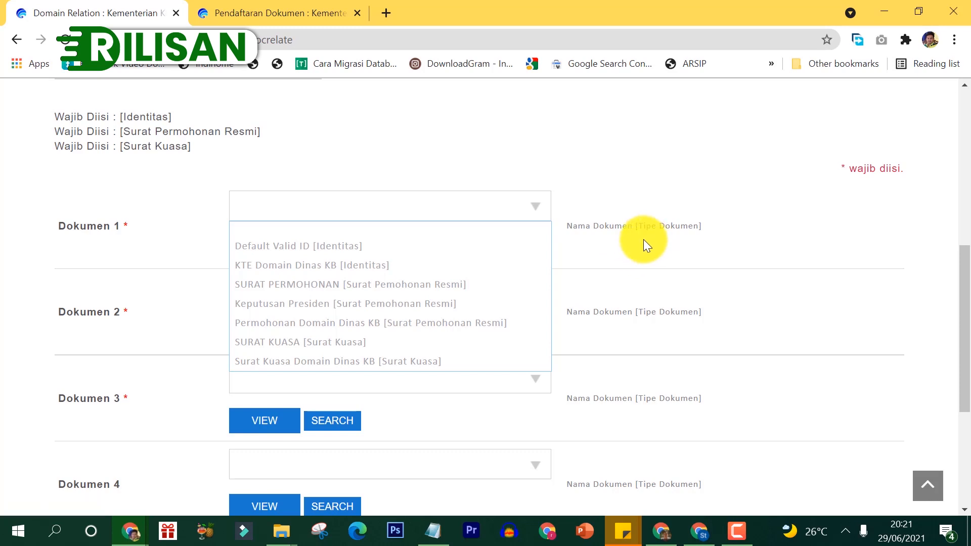
Step: Assign KTE, Permohonan and Surat Kuasa Domain Dinas KB to Dokumen 1–3 and confirm
left_click(343, 276)
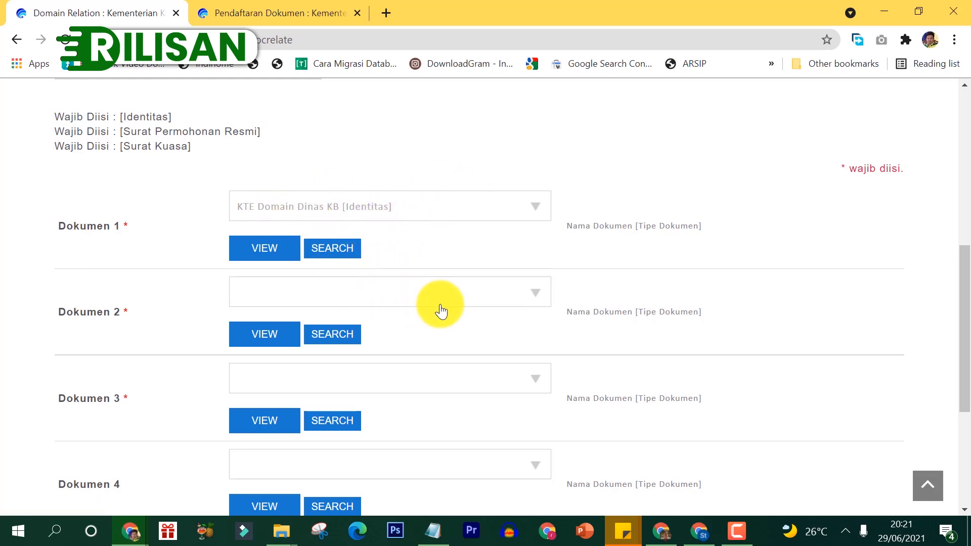
left_click(461, 299)
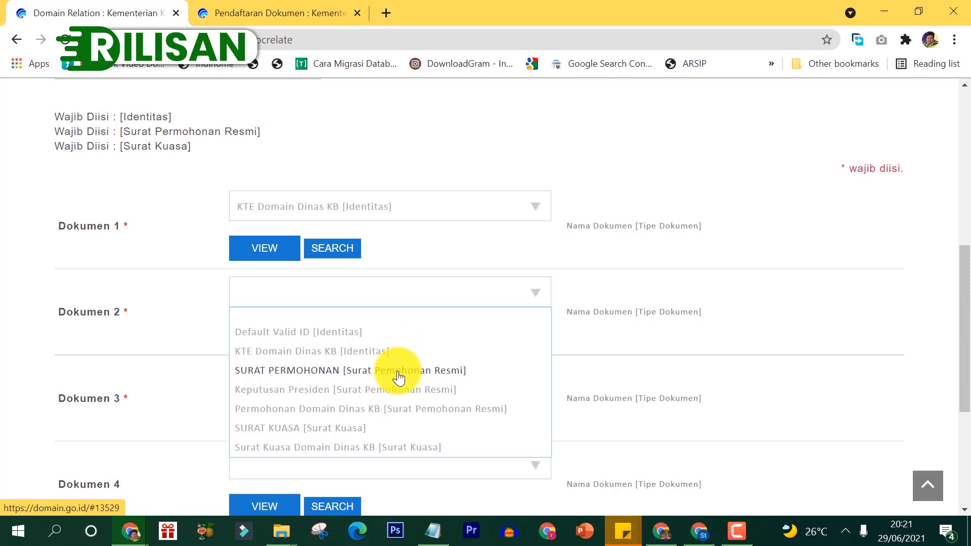
left_click(387, 409)
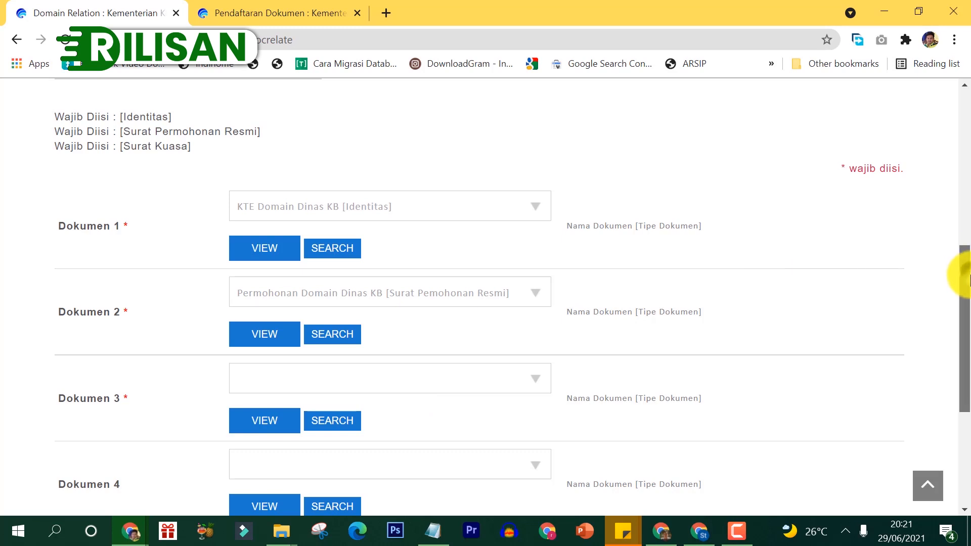
left_click_drag(967, 274, 967, 317)
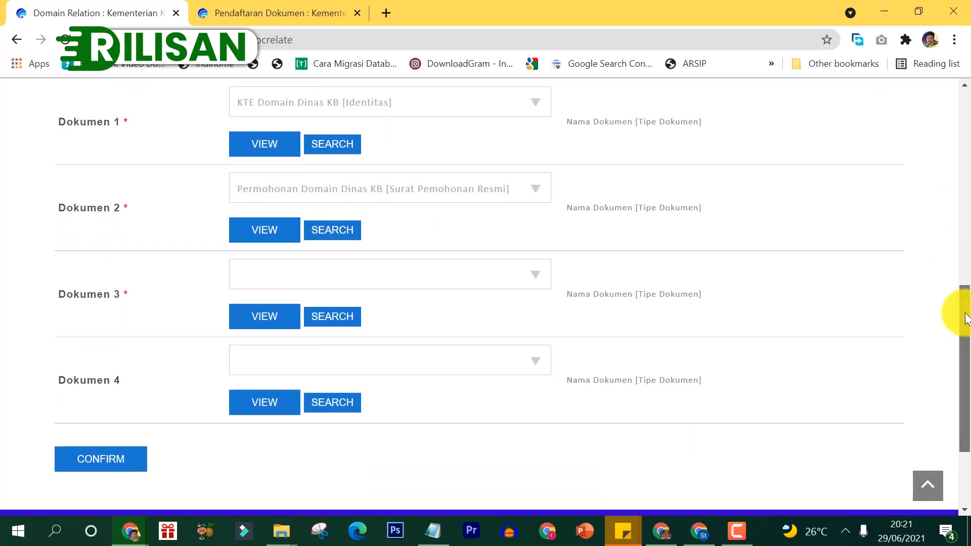
left_click(387, 270)
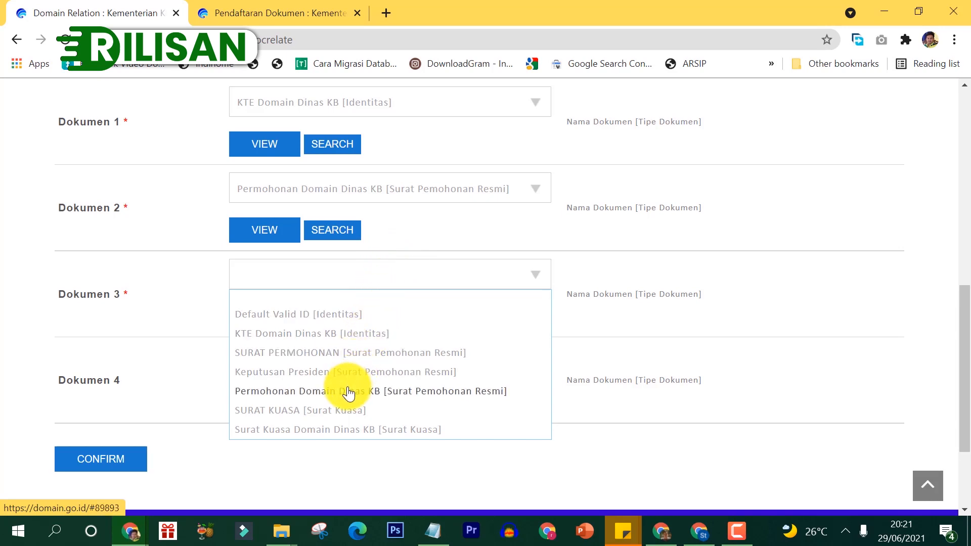
left_click(338, 431)
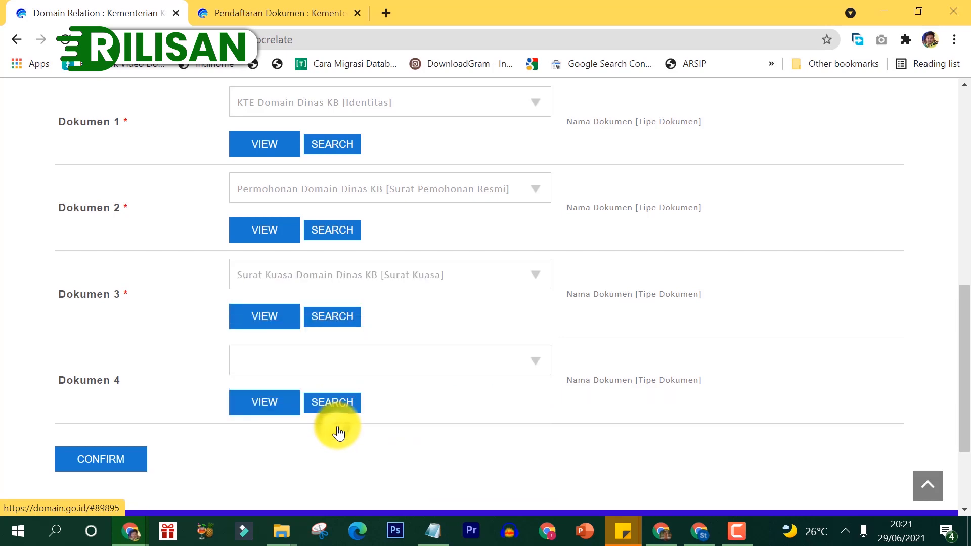
left_click_drag(960, 357, 960, 403)
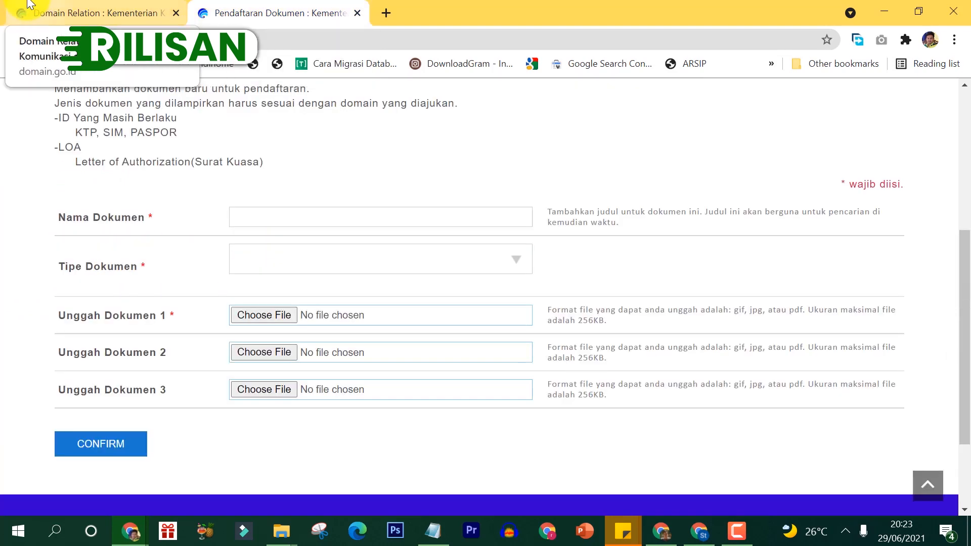
left_click(31, 4)
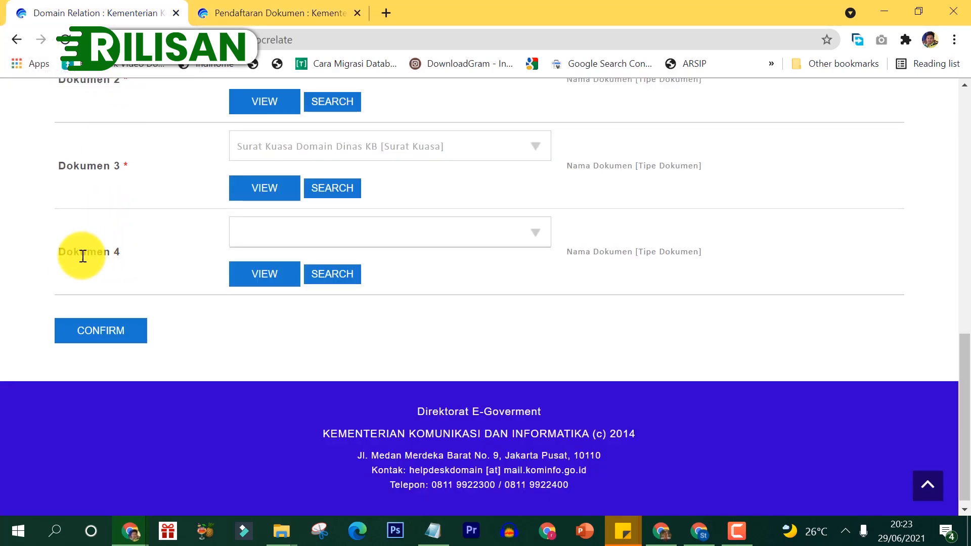
left_click_drag(963, 403, 964, 372)
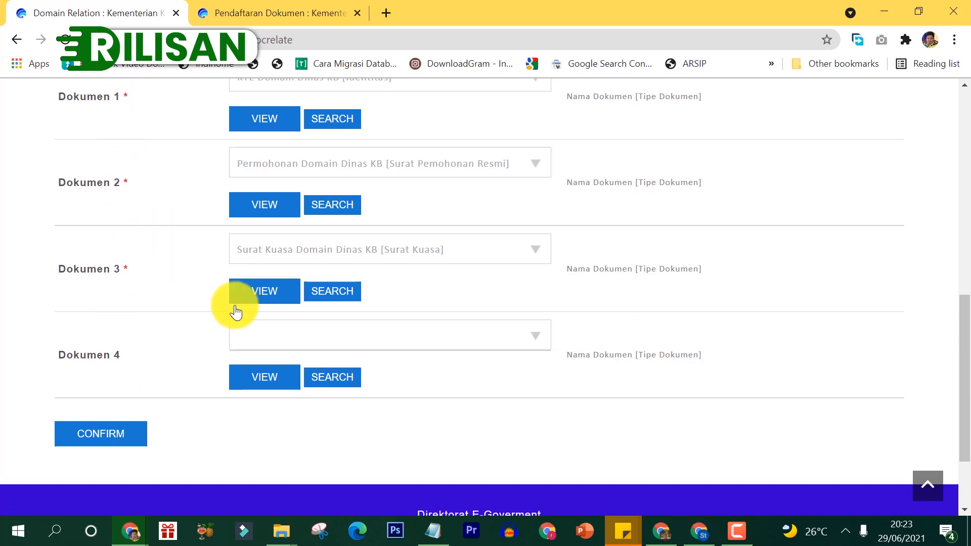
left_click(113, 432)
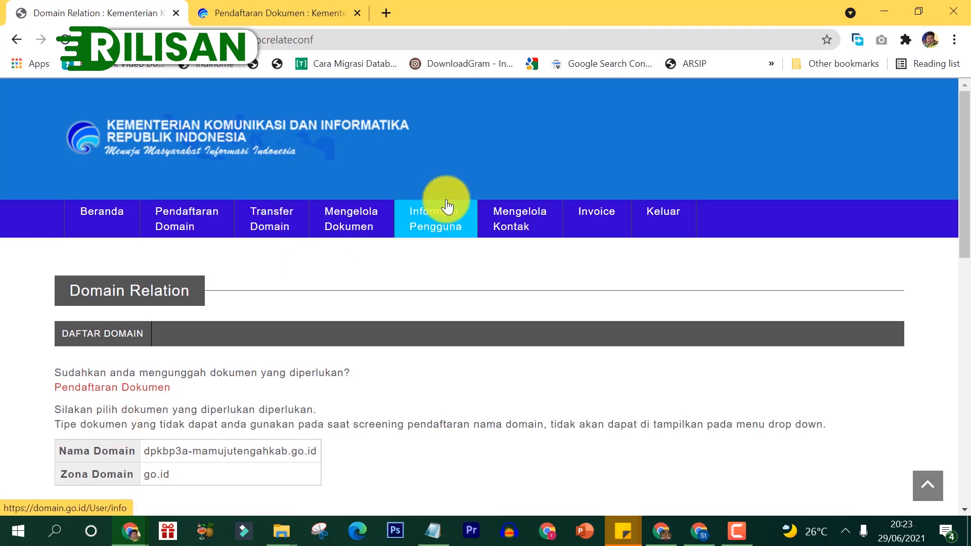
Step: Submit the three document links for dpkbp3a-mamujutengahkab.go.id
left_click_drag(966, 144, 969, 268)
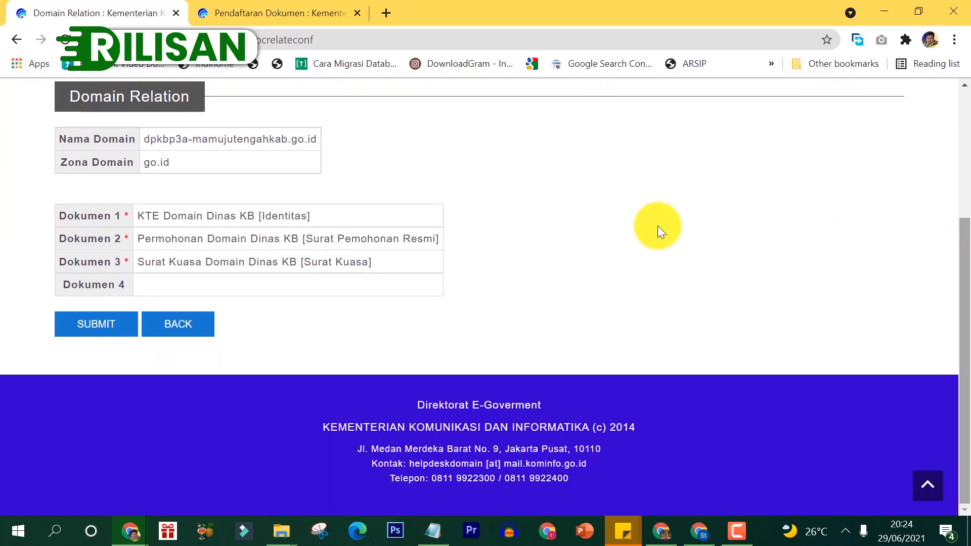
left_click(107, 320)
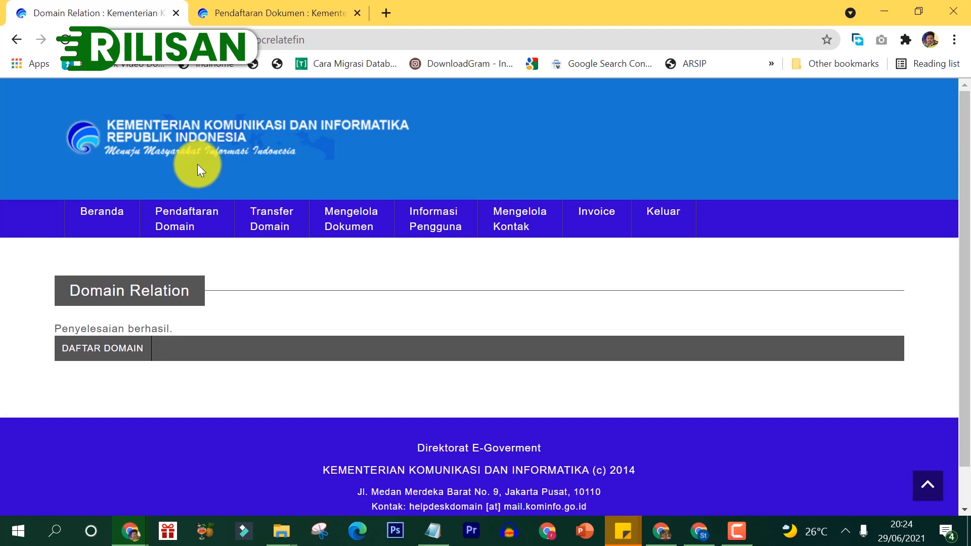
Step: Go to Beranda and find dpkbp3a-mamujutengahkab.go.id marked 'Dokumen telah diunggah' in the domain list
left_click(107, 221)
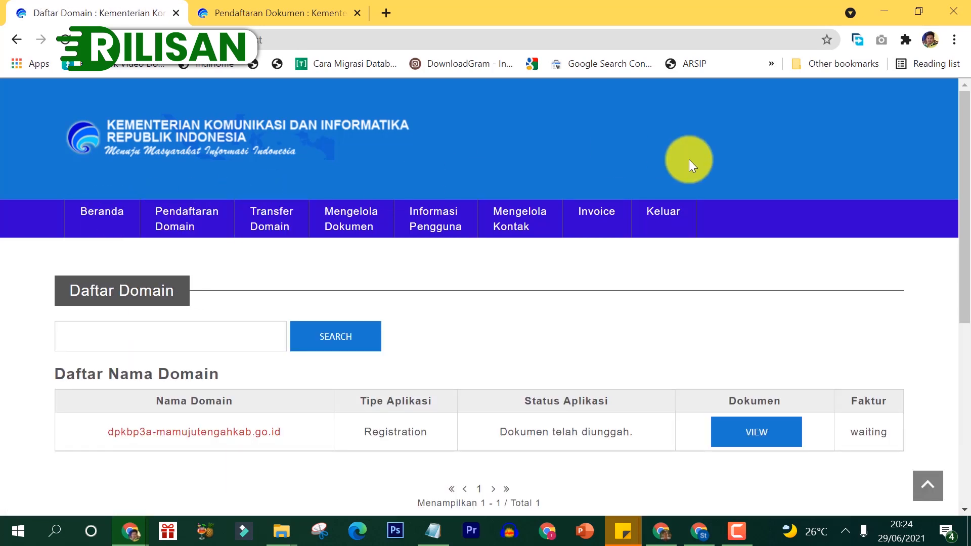
left_click_drag(964, 162, 968, 277)
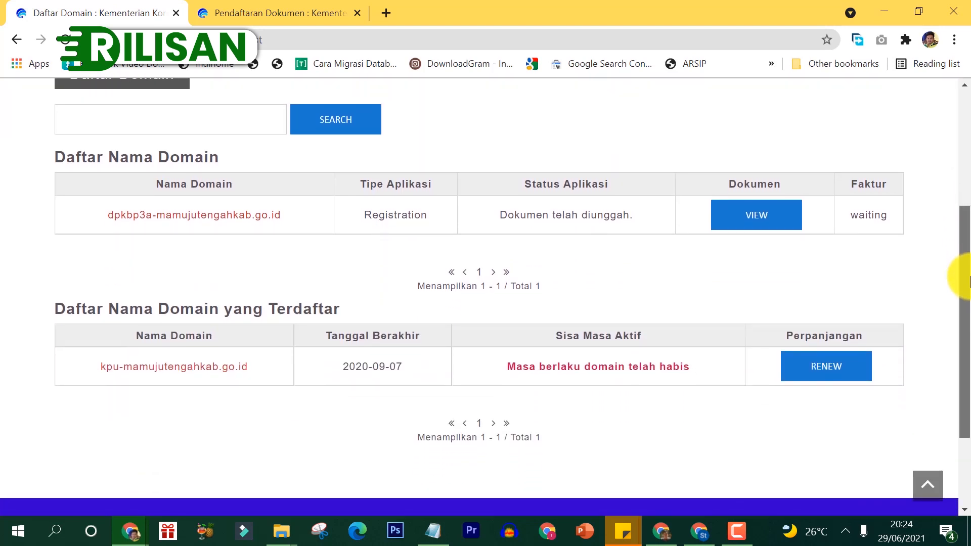
left_click_drag(968, 276, 955, 255)
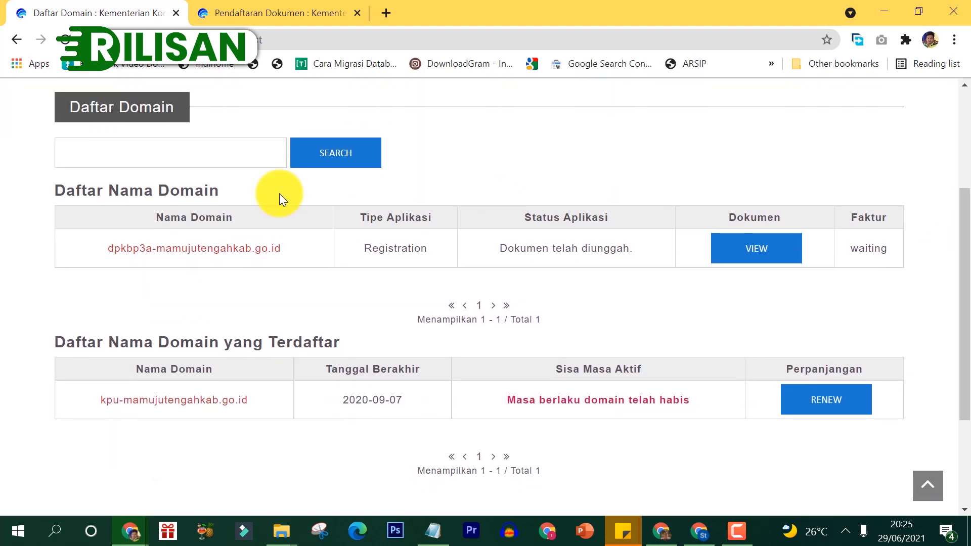